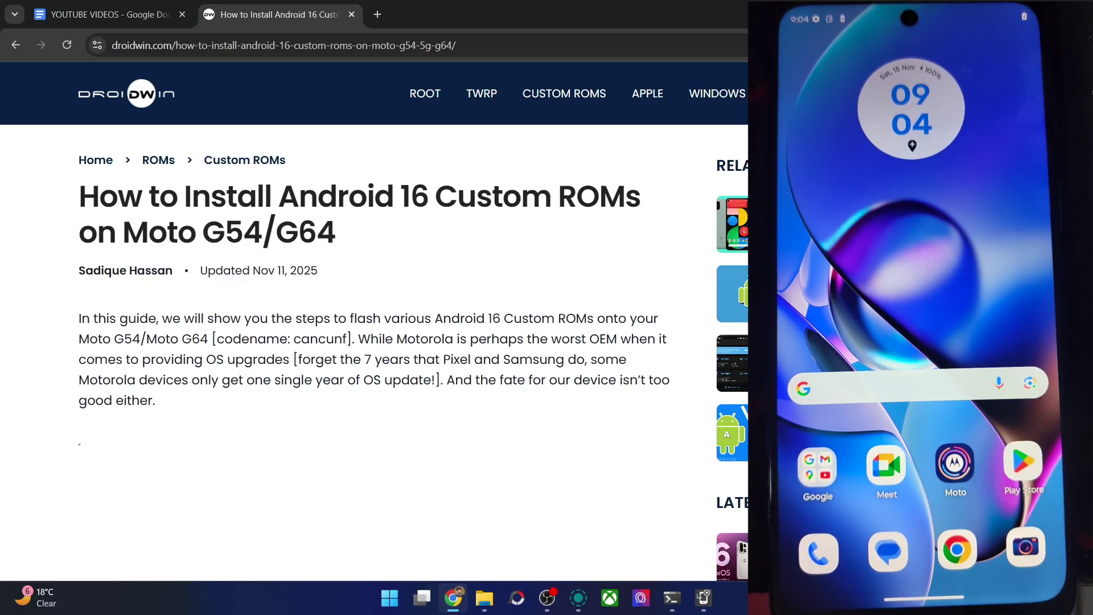
# Step: Scroll the guide to Step 1's Android SDK Platform Tools link, then select all 14 files in the platform-tools folder
pyautogui.scroll(-15, 375, 318)
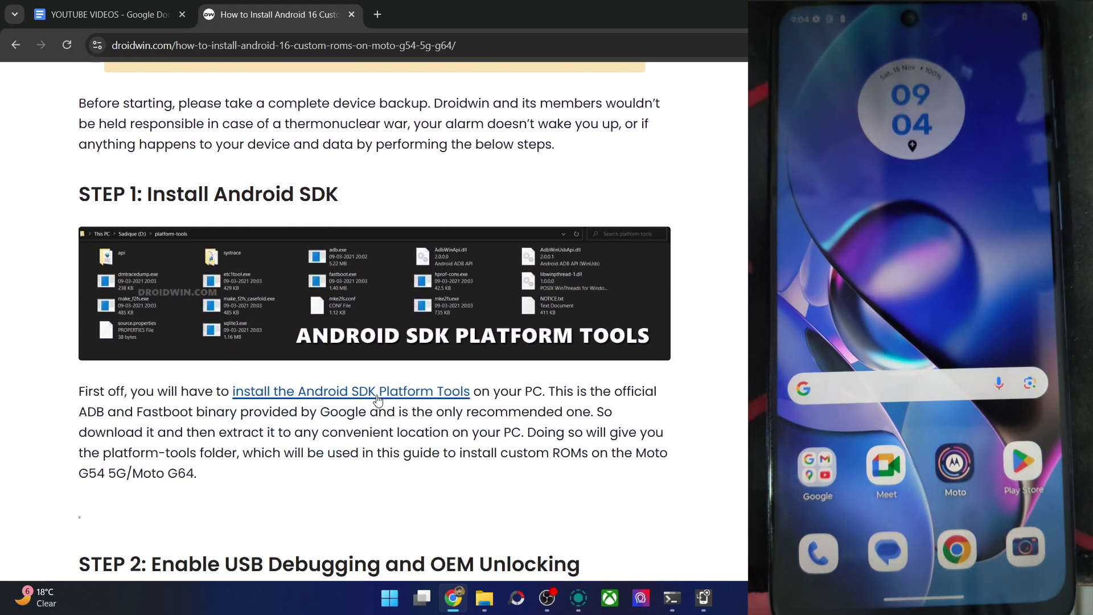
pyautogui.moveTo(226, 397); pyautogui.dragTo(471, 397)
pyautogui.click(469, 435)
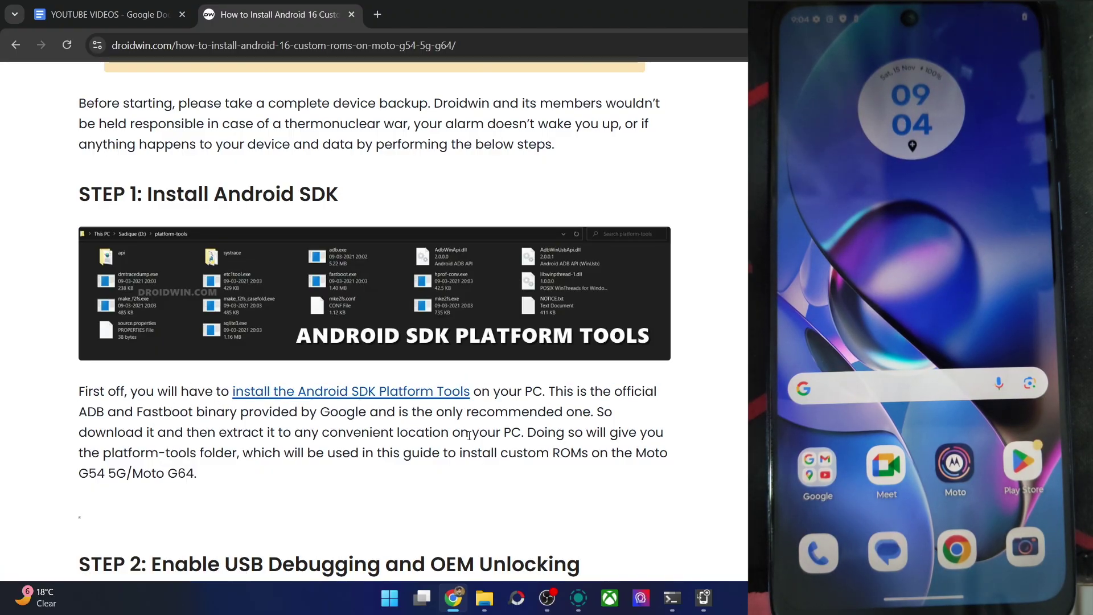
pyautogui.click(484, 598)
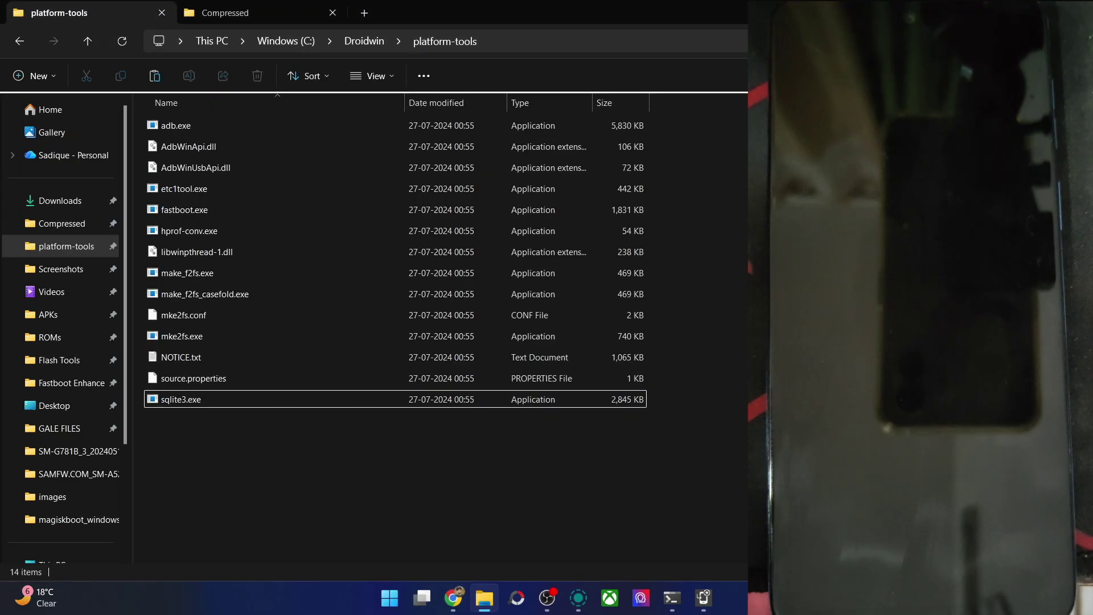
pyautogui.moveTo(695, 435); pyautogui.dragTo(364, 118)
# Step: Back in the guide, scroll to Step 2 and highlight 'OEM Unlocking' in its heading
pyautogui.hotkey('alt', 'Tab')
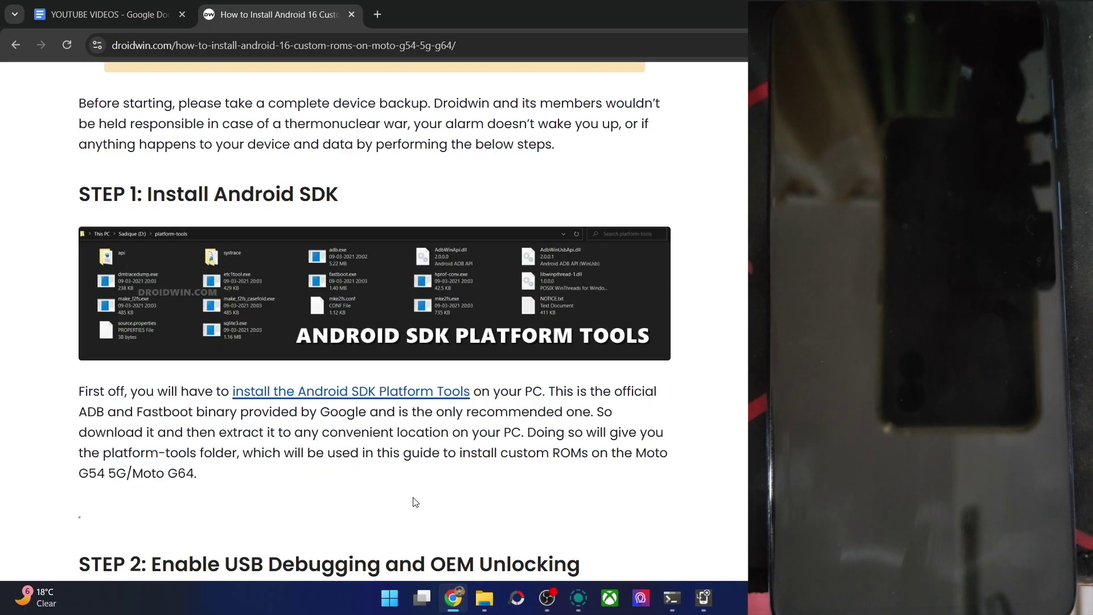
pyautogui.scroll(-4, 415, 501)
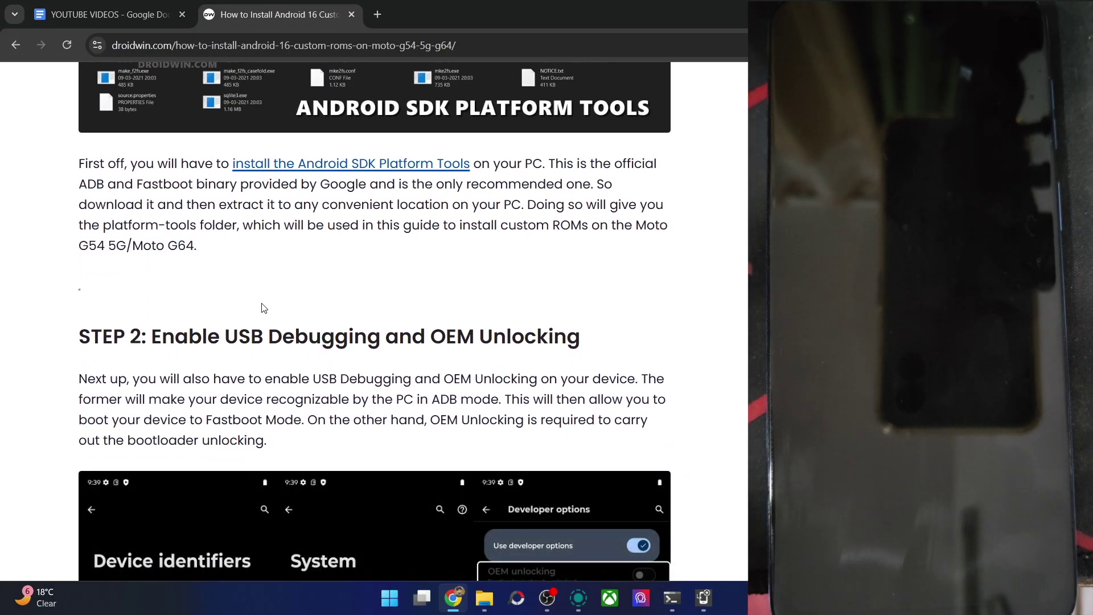
pyautogui.tripleClick(263, 322)
pyautogui.click(443, 336)
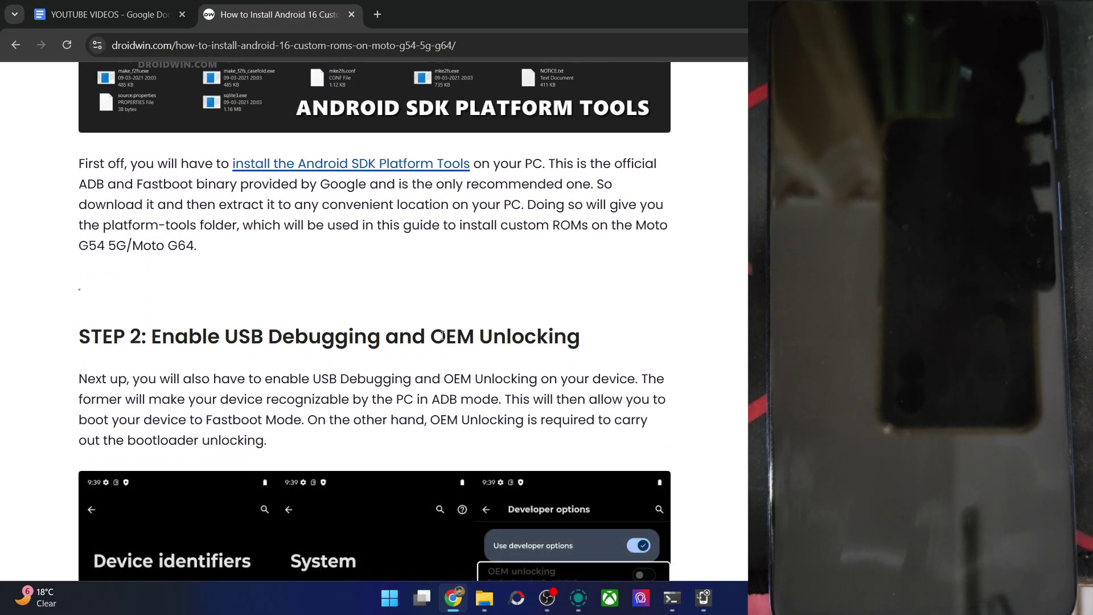
pyautogui.moveTo(433, 335); pyautogui.dragTo(613, 337)
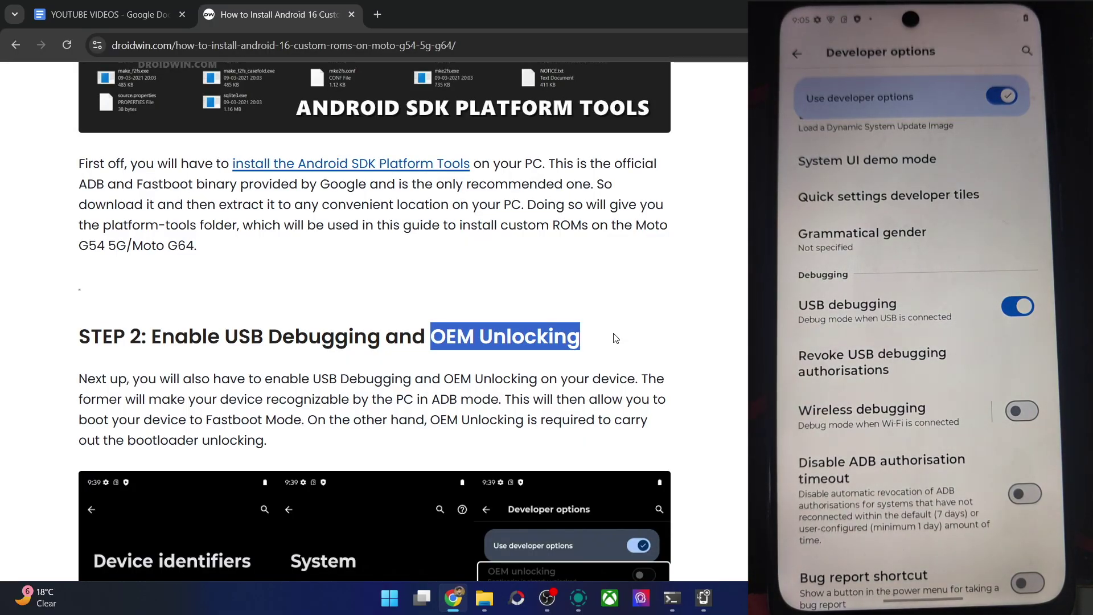
# Step: Open a Command Prompt in the platform-tools folder from the File Explorer address bar
pyautogui.moveTo(501, 589)
pyautogui.click(485, 538)
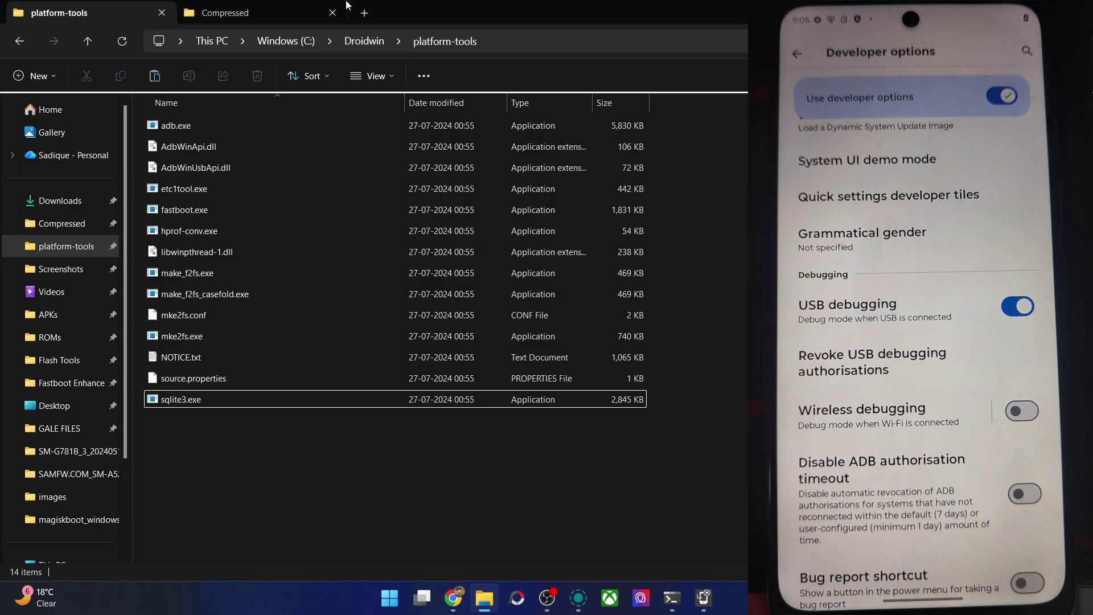
pyautogui.click(507, 51)
pyautogui.write('cmd')
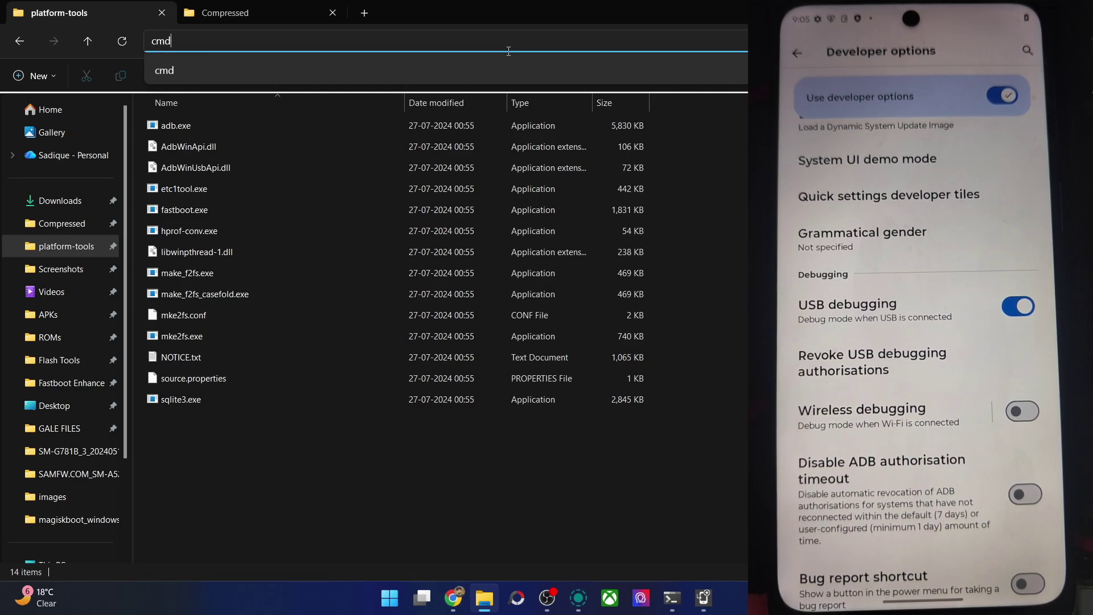
pyautogui.press('Return')
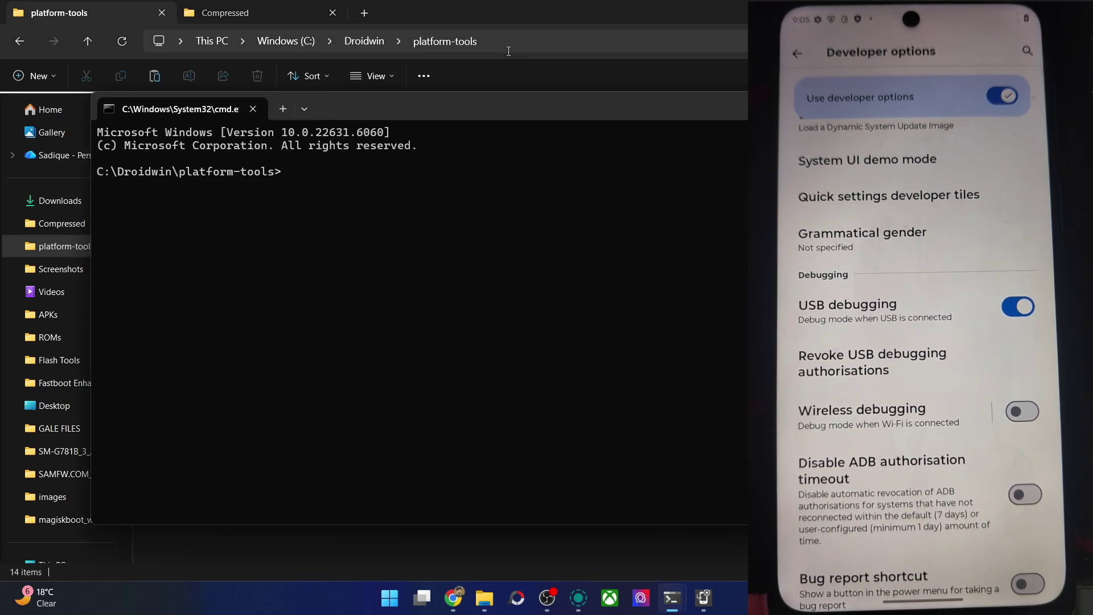
# Step: Run 'adb devices' and pick out the listed phone's serial number
pyautogui.write('adb de')
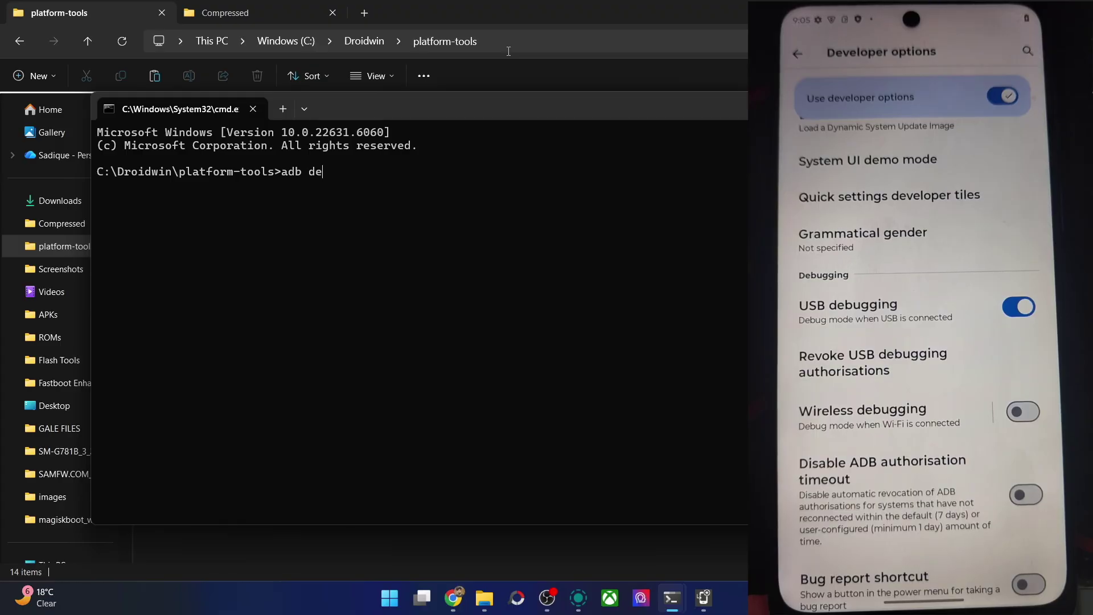
pyautogui.write('vices')
pyautogui.press('Return')
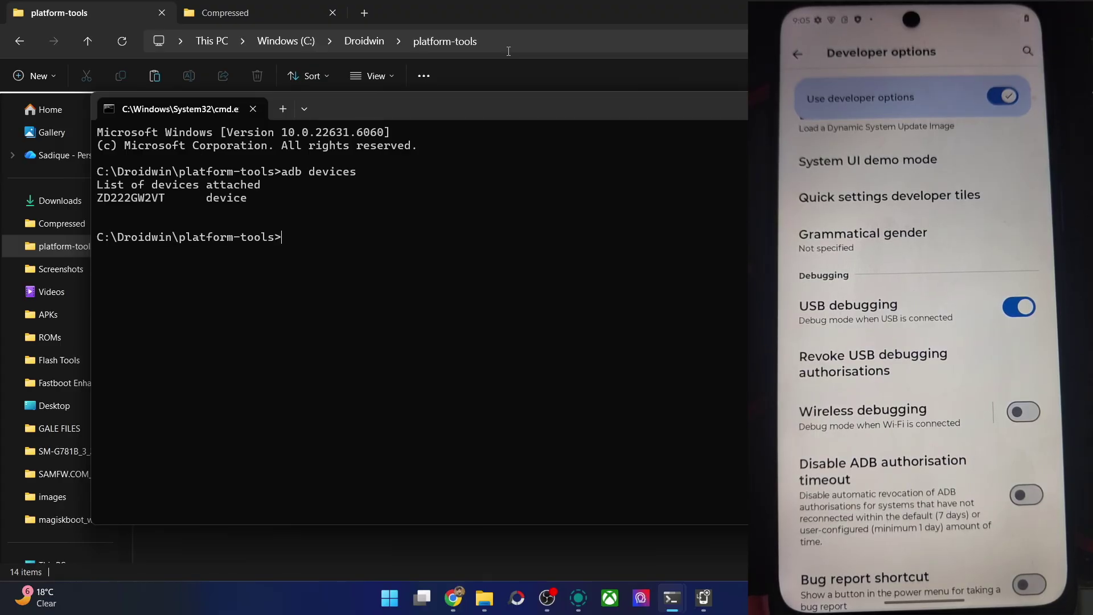
pyautogui.doubleClick(152, 203)
# Step: Copy the device serial, return to the guide and scroll to the Step 3 bootloader-unlock link
pyautogui.hotkey('ctrl', 'c')
pyautogui.click(454, 598)
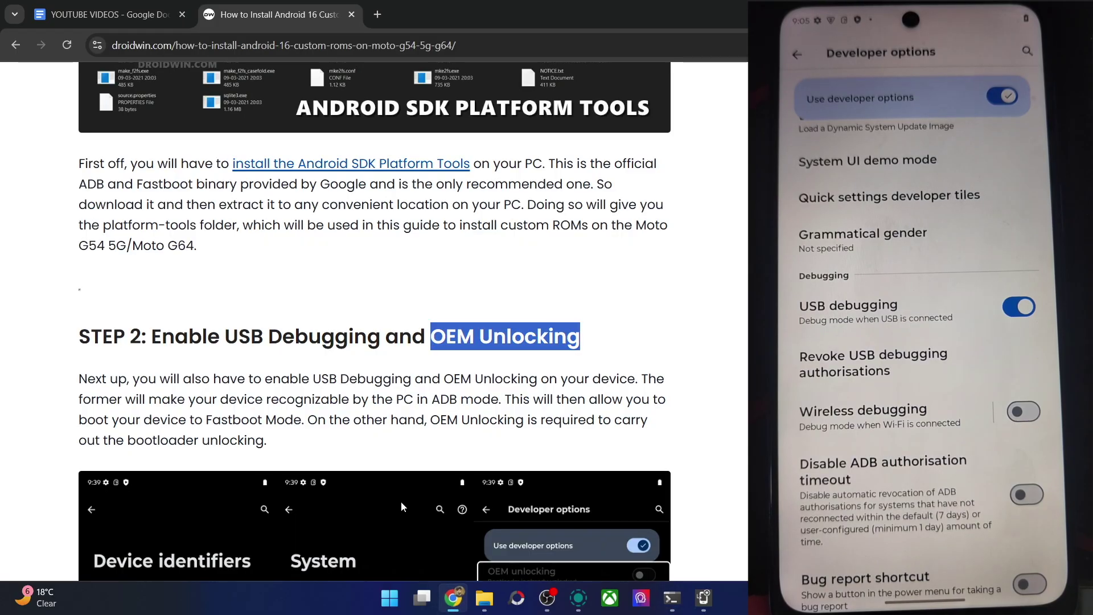
pyautogui.click(400, 501)
pyautogui.scroll(-1, 509, 419)
pyautogui.scroll(-10, 509, 420)
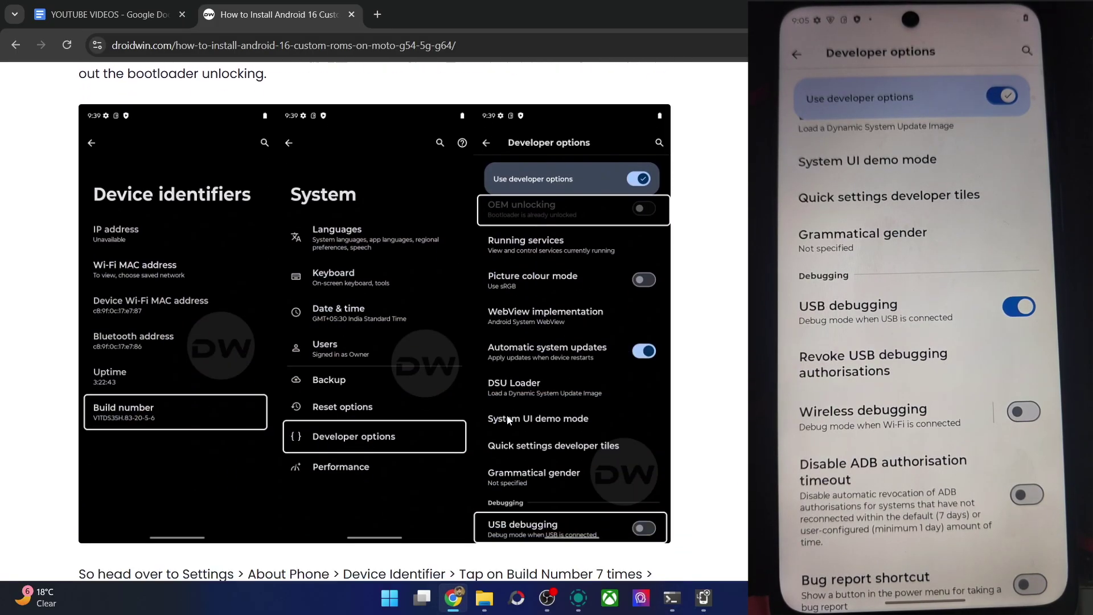
pyautogui.rightClick(511, 419)
pyautogui.click(458, 397)
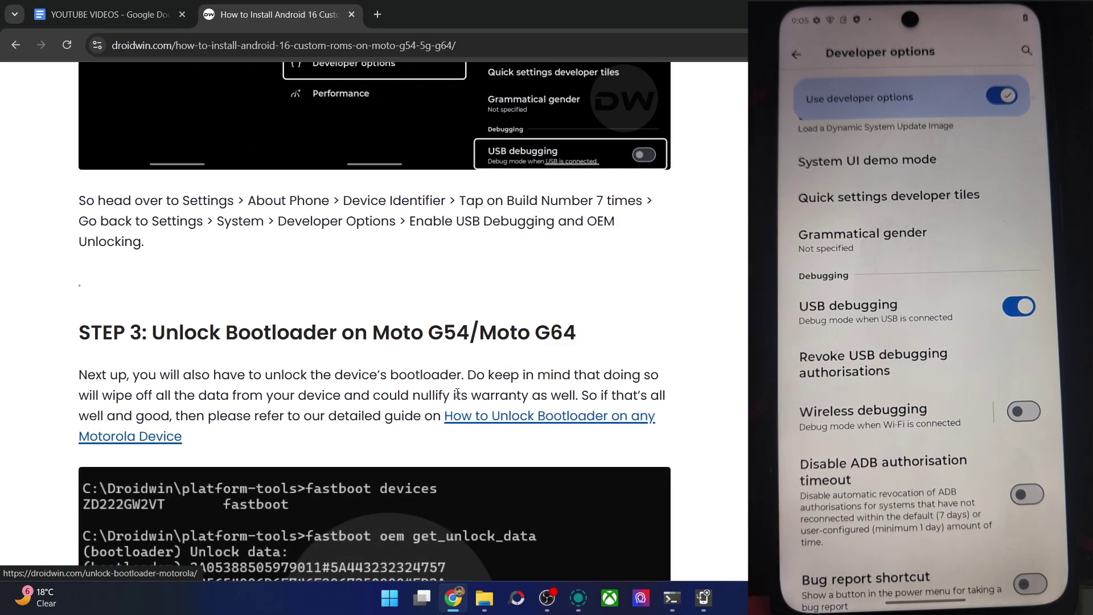
# Step: Scroll on to Step 4's Android 16 Clover ROM download links for the Moto G54/G64
pyautogui.scroll(-1, 458, 397)
pyautogui.scroll(-2, 459, 397)
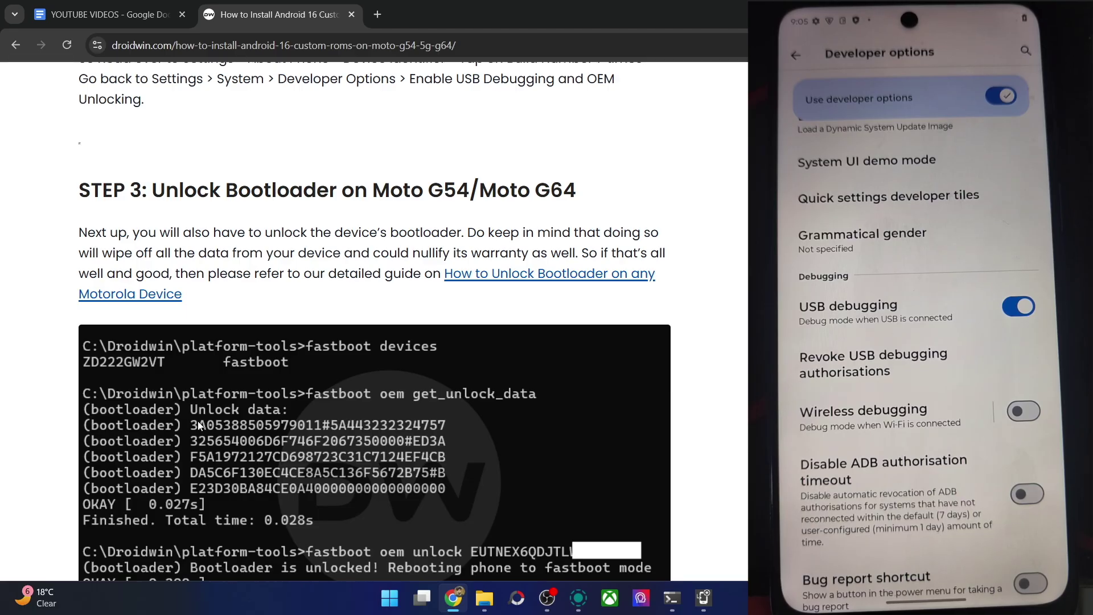
pyautogui.scroll(-1, 197, 421)
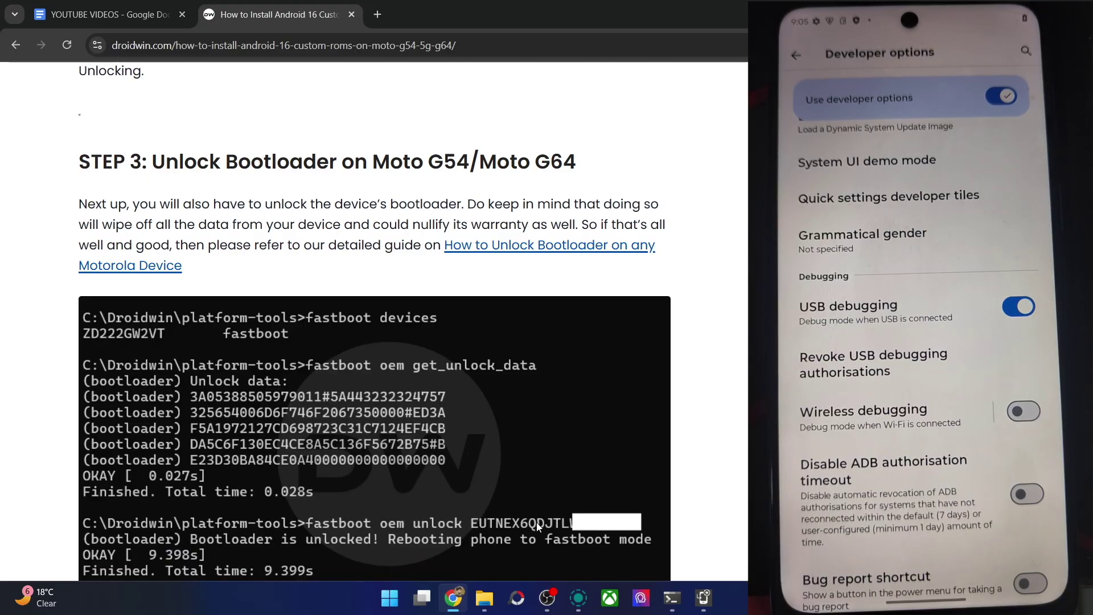
pyautogui.scroll(-1, 536, 521)
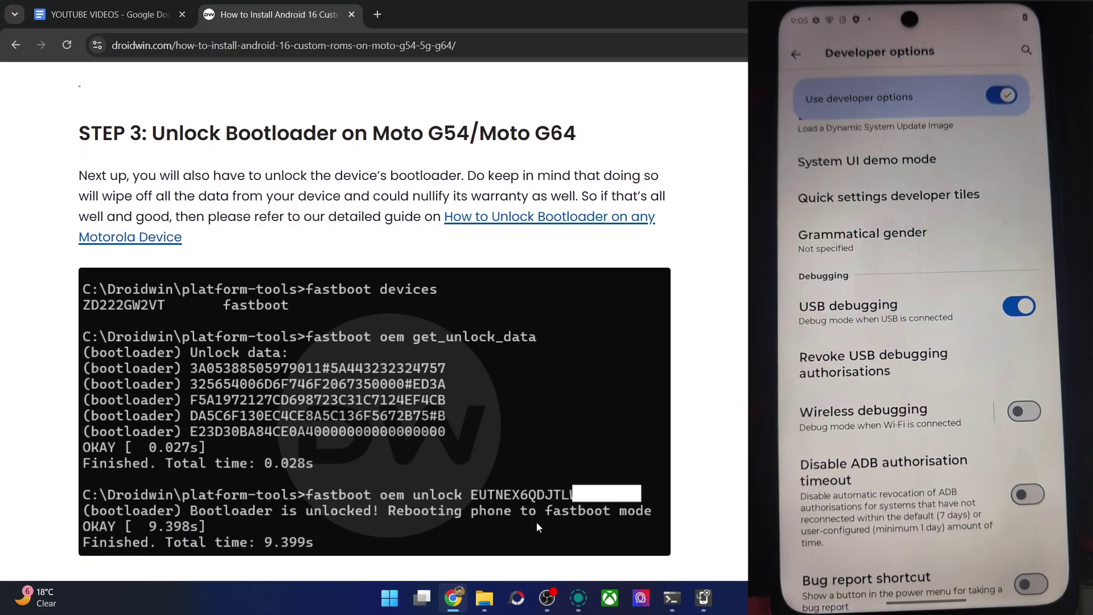
pyautogui.scroll(-5, 536, 521)
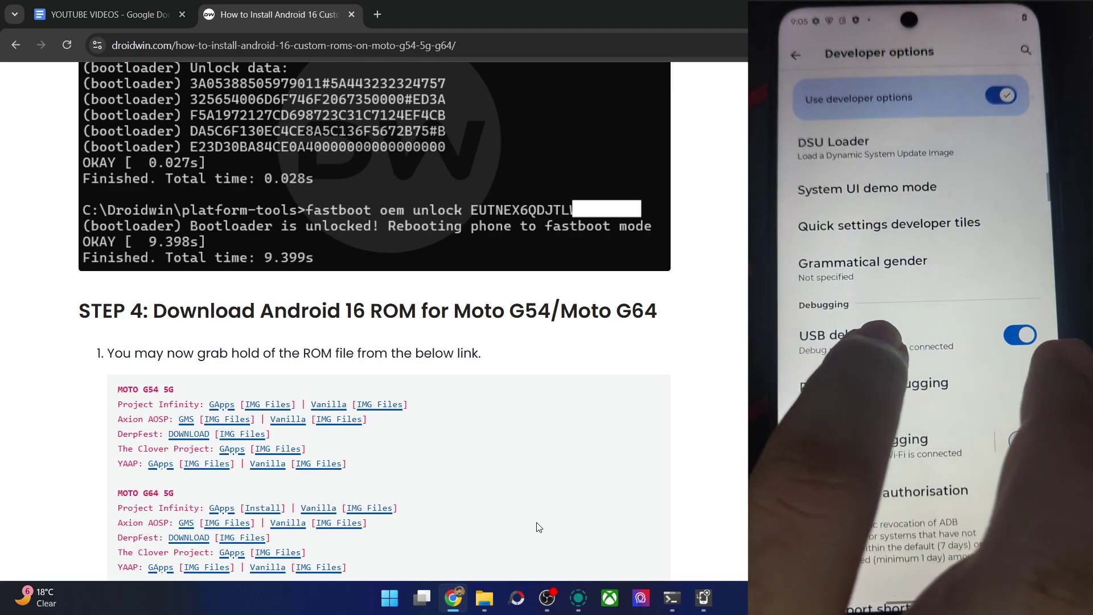
pyautogui.scroll(-2, 536, 527)
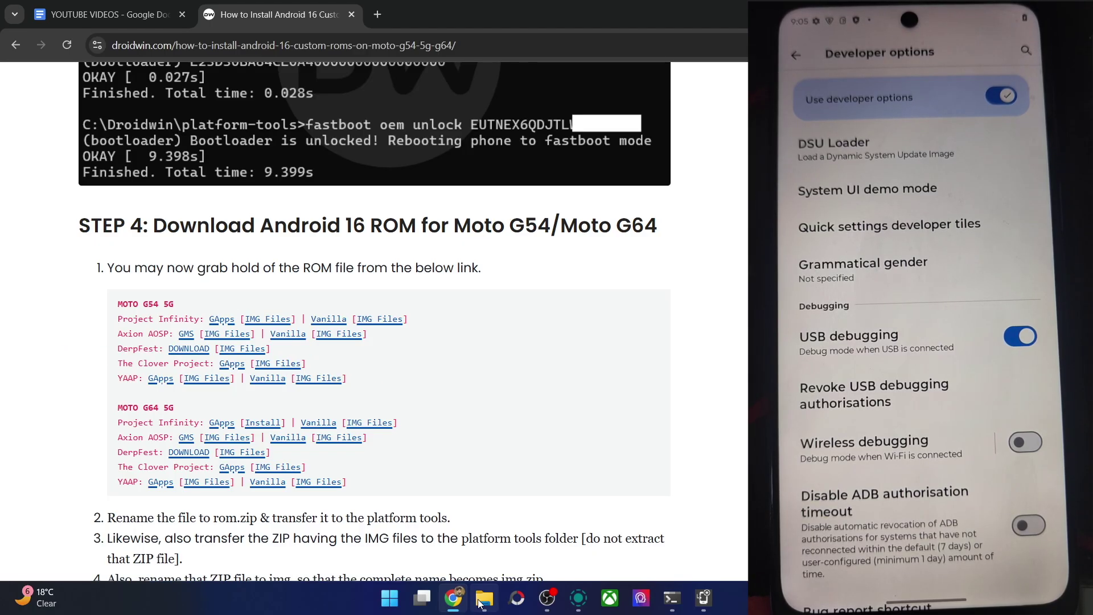
pyautogui.click(485, 598)
# Step: Copy the CloverProject ROM zip and clover_cancunf_initial_install.zip from Compressed into platform-tools
pyautogui.click(254, 12)
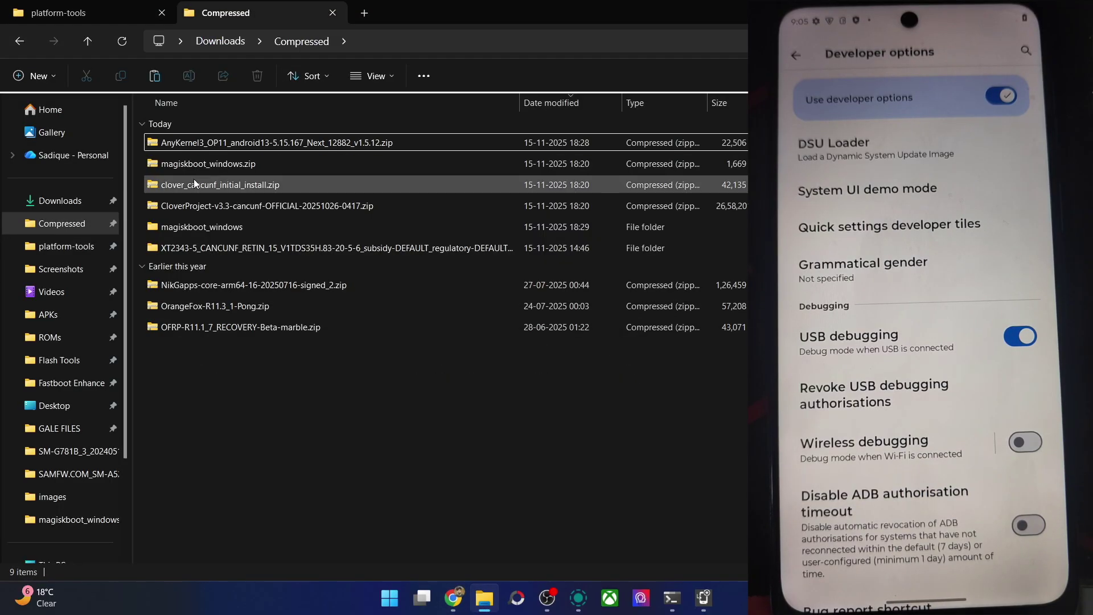
pyautogui.click(234, 206)
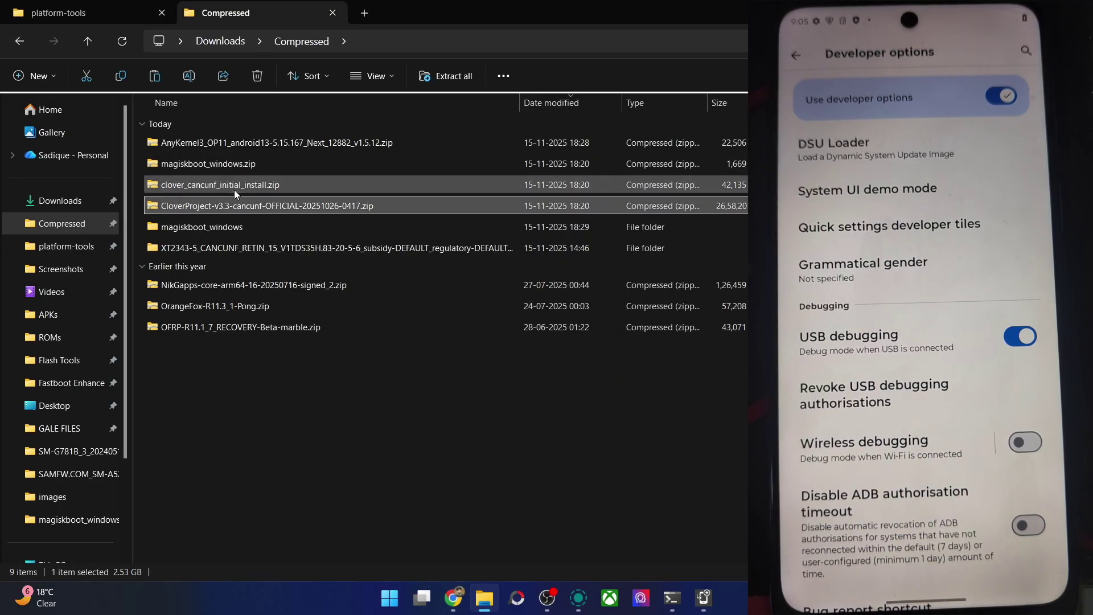
pyautogui.click(234, 190)
pyautogui.doubleClick(237, 188)
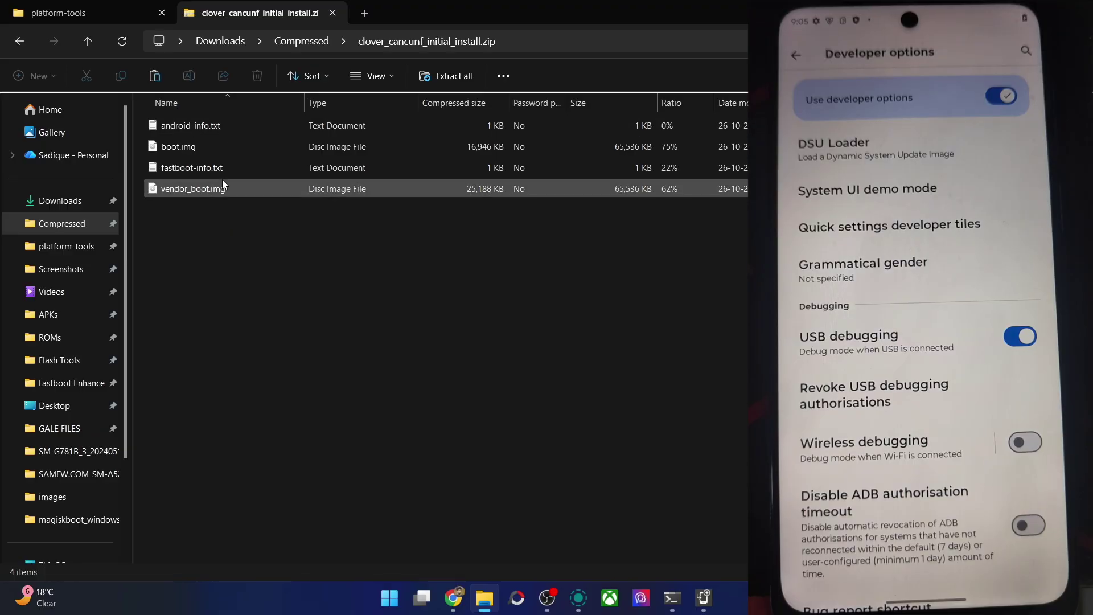
pyautogui.click(205, 149)
pyautogui.click(206, 204)
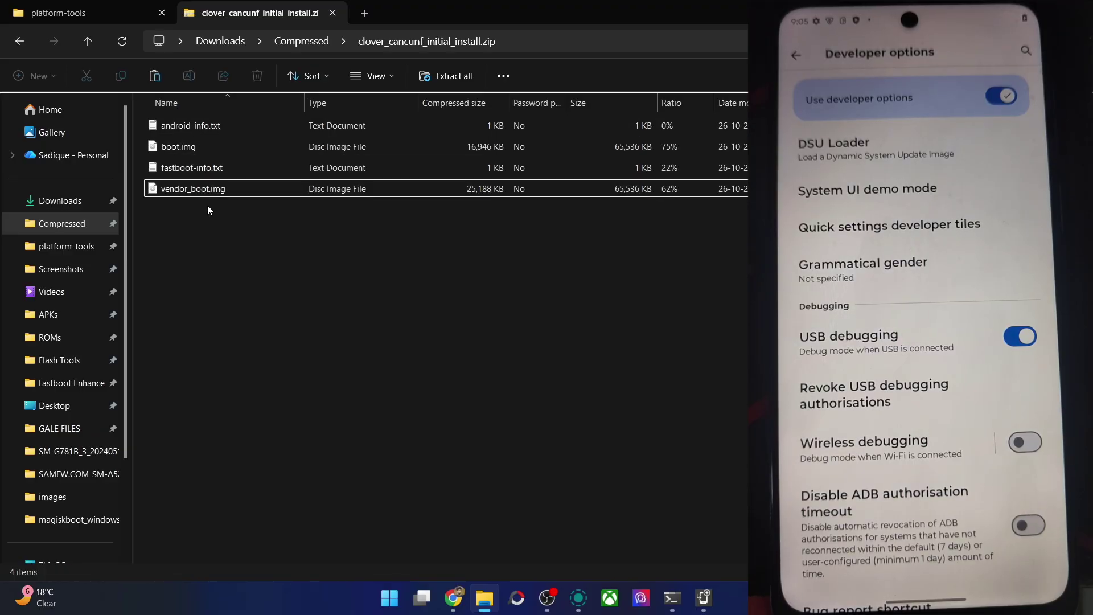
pyautogui.click(22, 43)
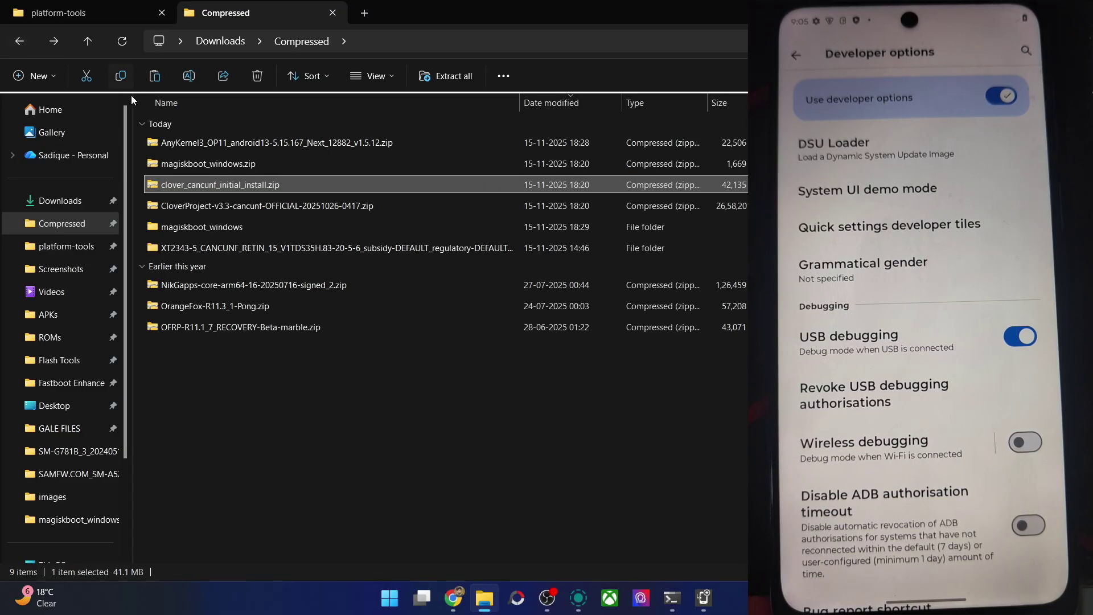
pyautogui.keyDown('ctrl'); pyautogui.click(199, 207); pyautogui.keyUp('ctrl')
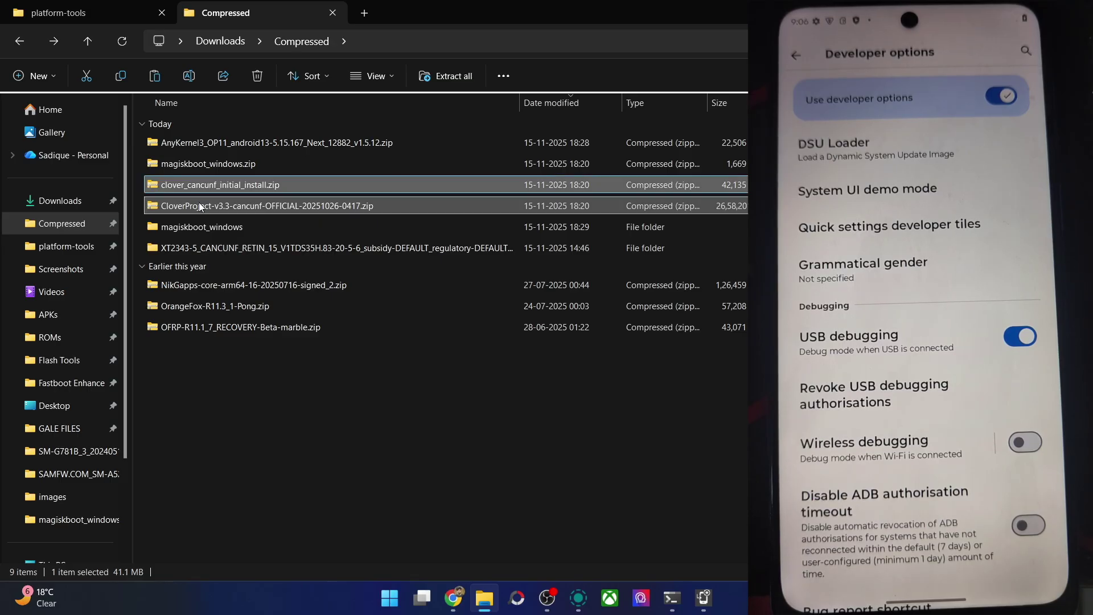
pyautogui.click(34, 10)
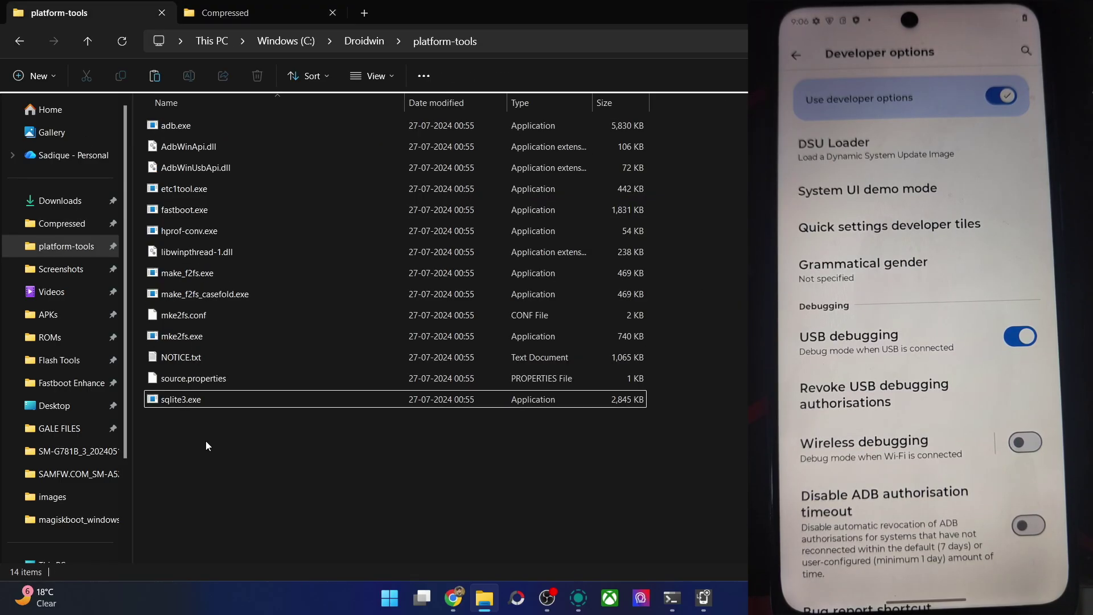
pyautogui.hotkey('ctrl', 'v')
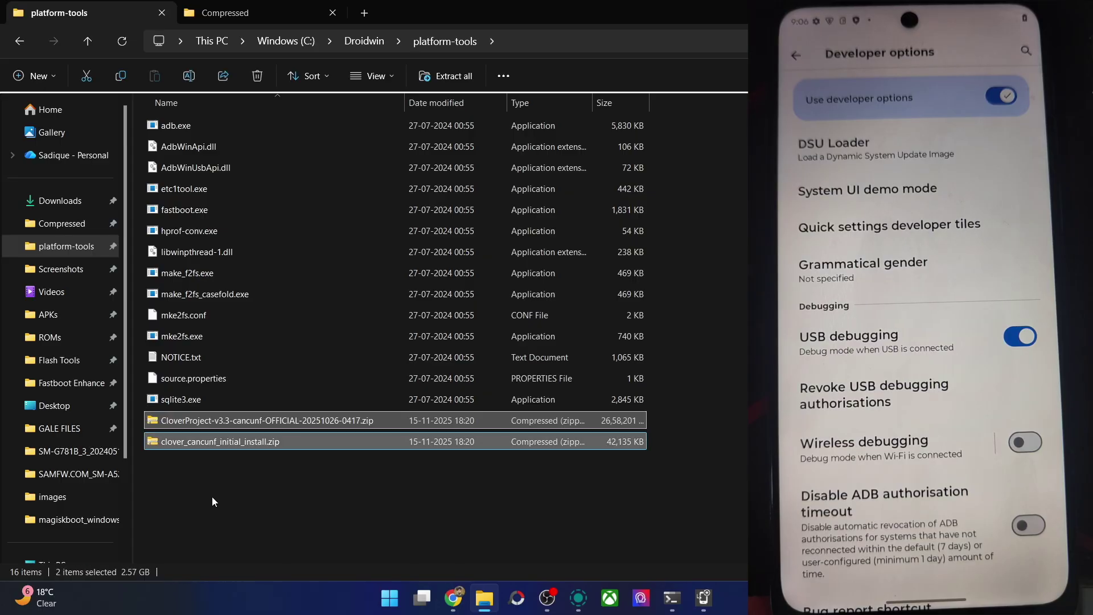
# Step: Rename the CloverProject ROM zip to rom.zip
pyautogui.rightClick(301, 416)
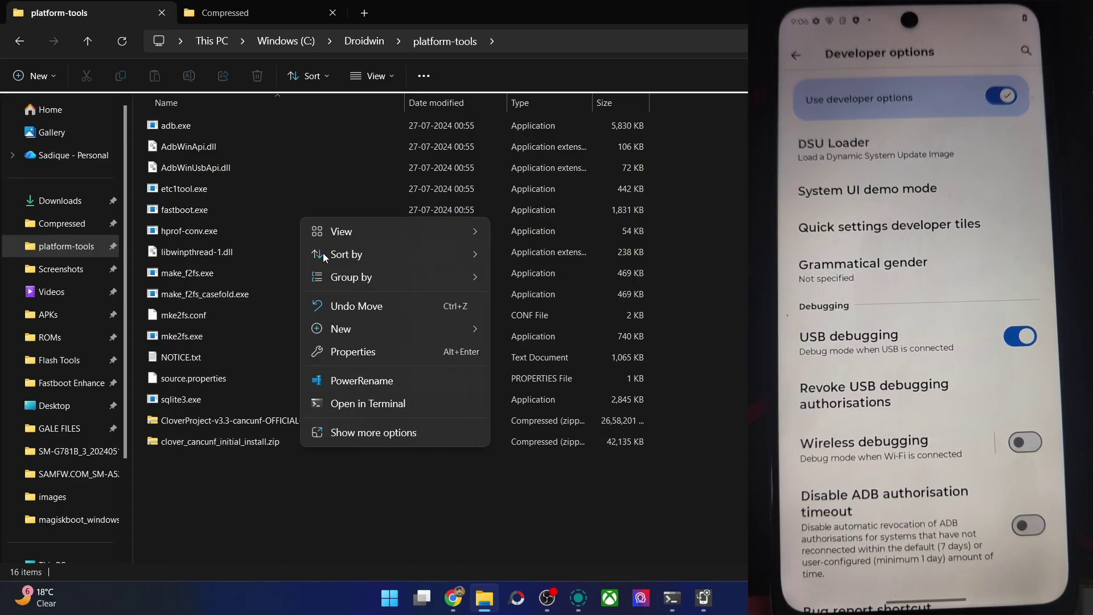
pyautogui.click(252, 418)
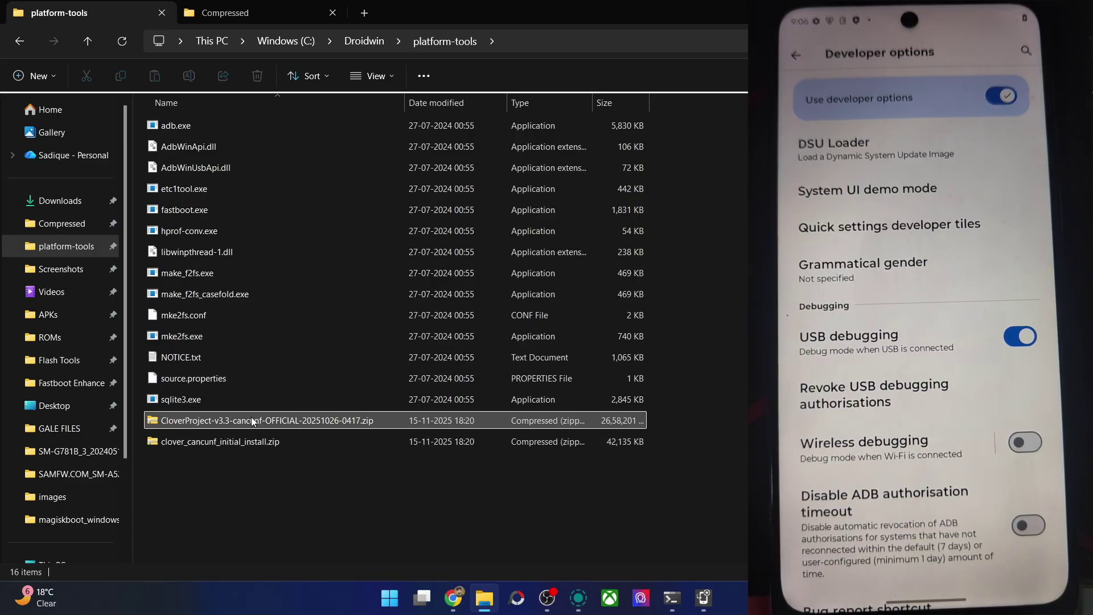
pyautogui.rightClick(251, 418)
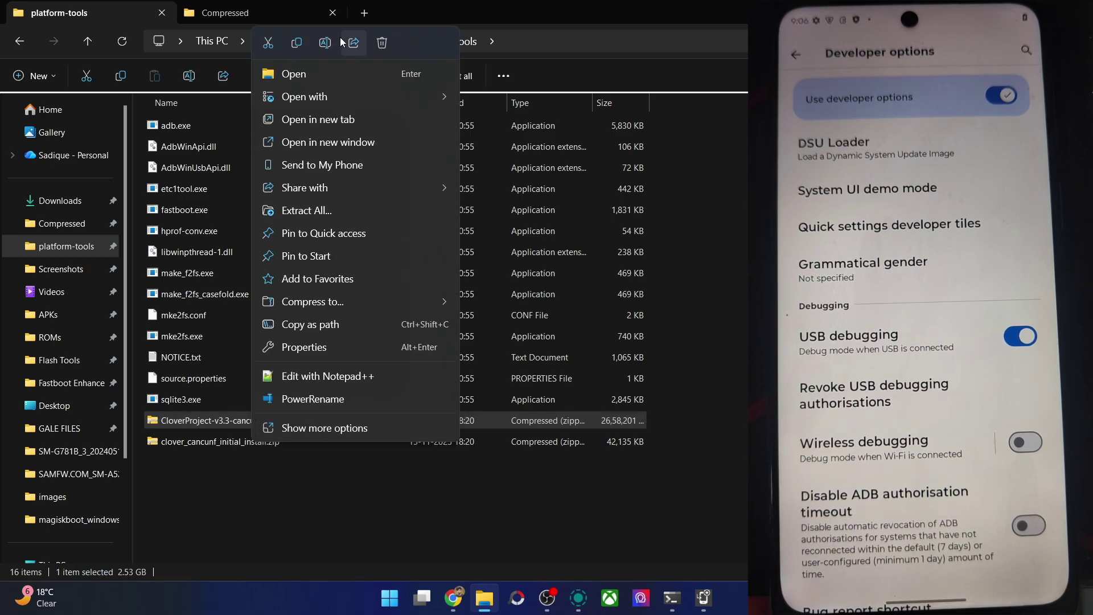
pyautogui.click(336, 40)
pyautogui.write('rom')
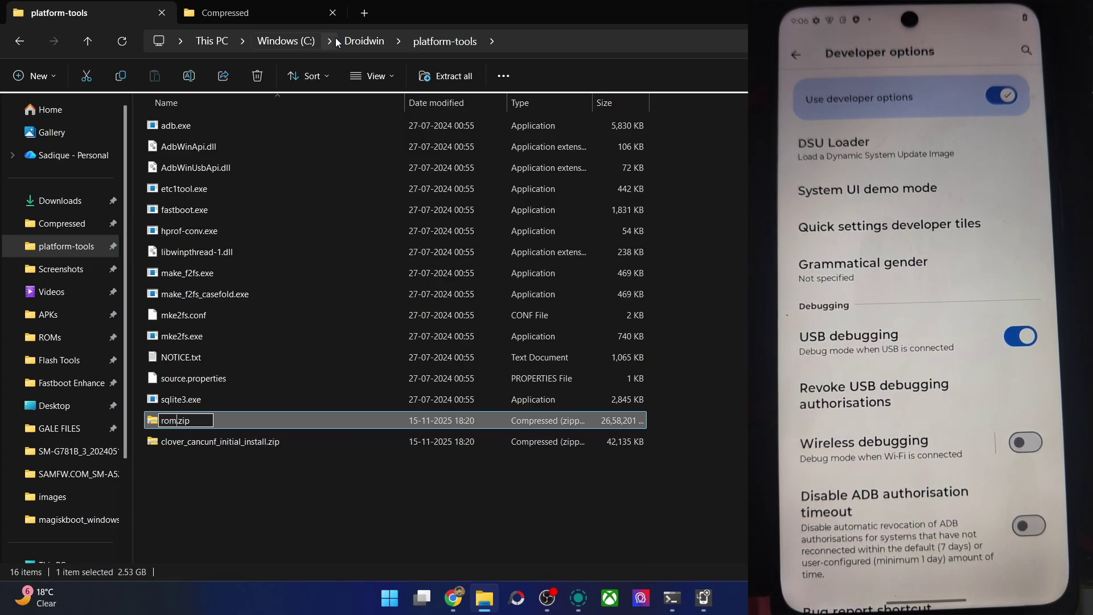
pyautogui.press('Return')
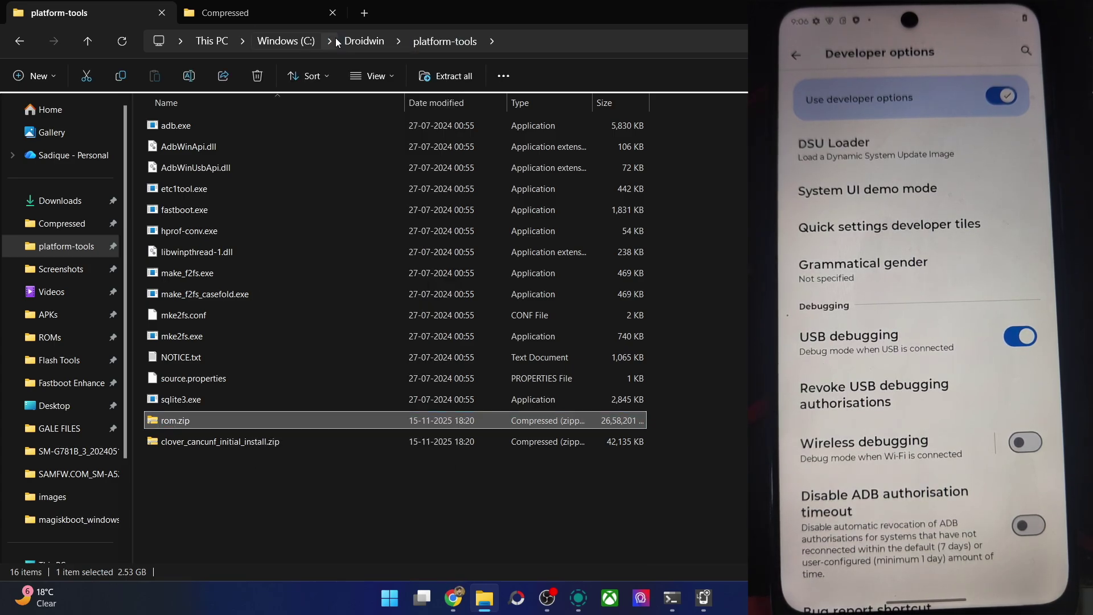
# Step: Rename the clover_cancunf_initial_install zip to img.zip
pyautogui.click(210, 446)
pyautogui.rightClick(210, 446)
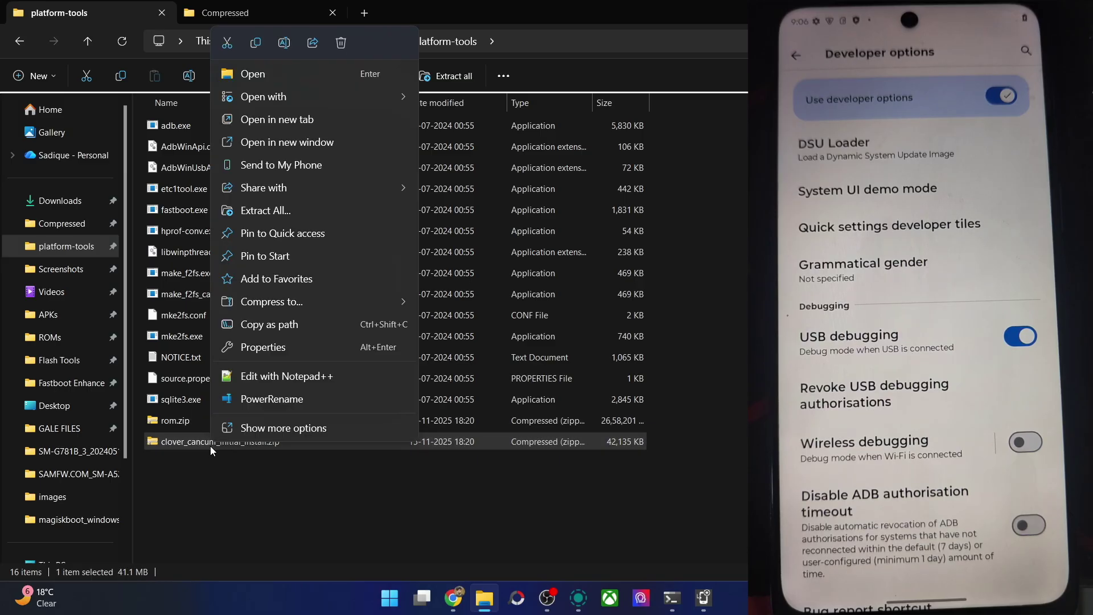
pyautogui.click(275, 43)
pyautogui.write('img')
pyautogui.press('Return')
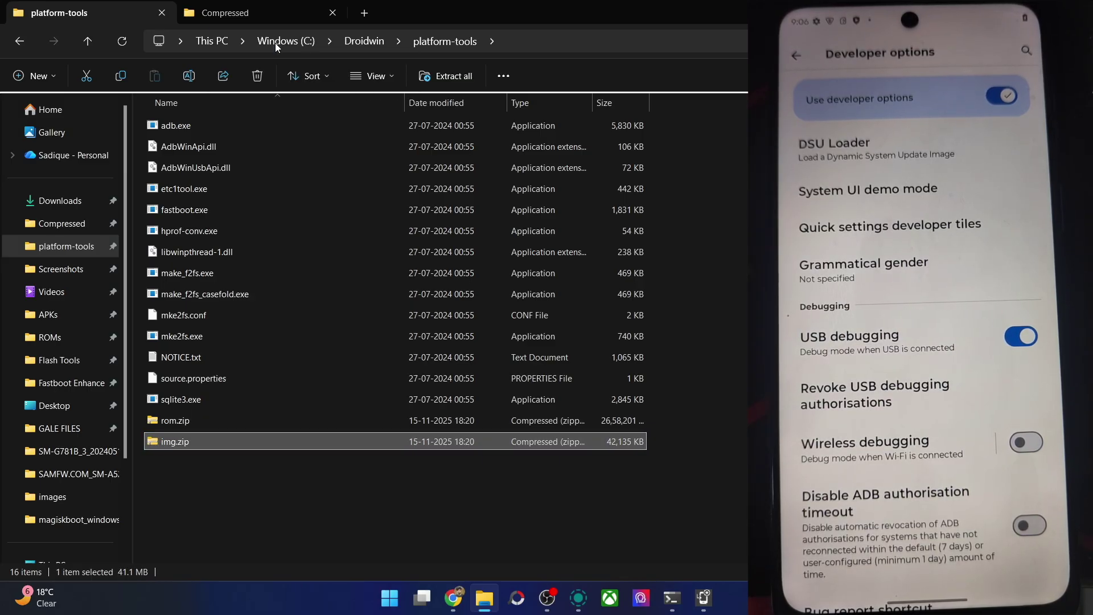
# Step: Scroll the guide to Step 5, Boot to FastbootD Mode, then bring the platform-tools Command Prompt forward
pyautogui.click(453, 597)
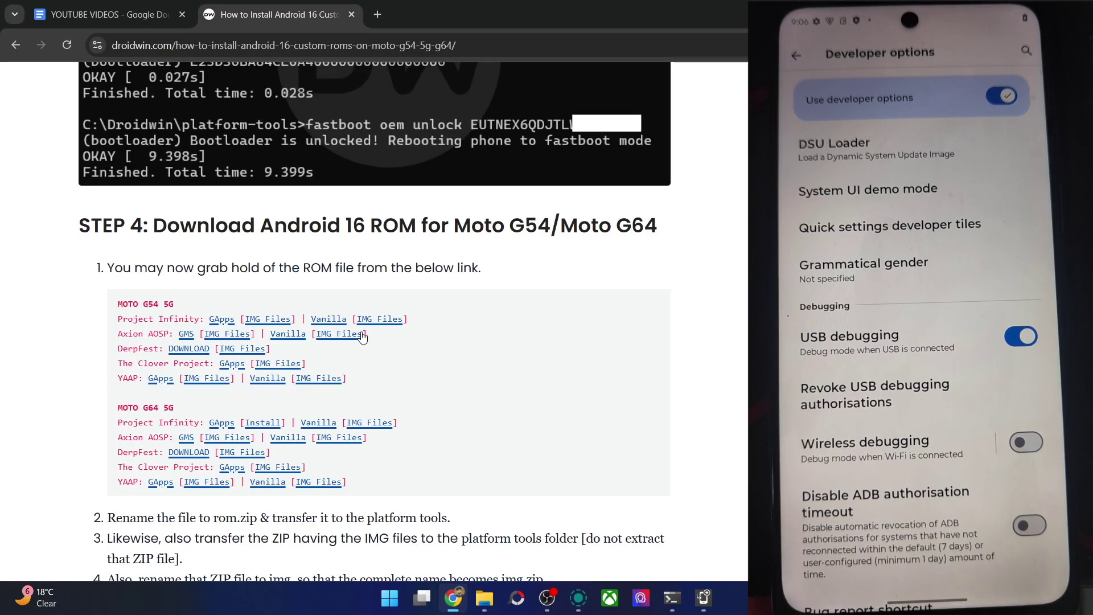
pyautogui.scroll(-7, 525, 372)
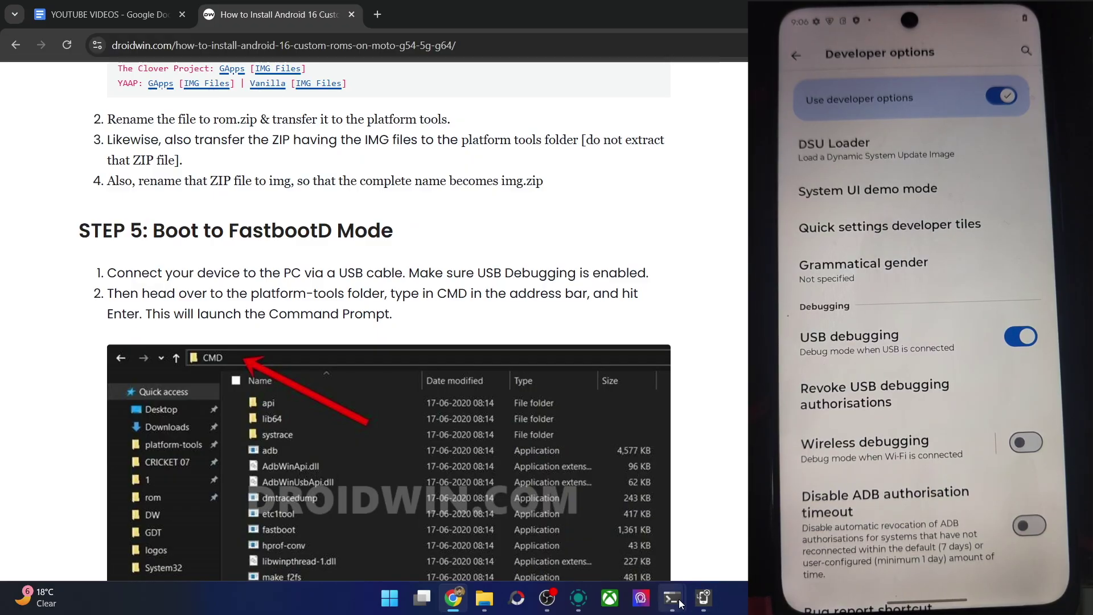
pyautogui.moveTo(672, 598)
pyautogui.click(671, 524)
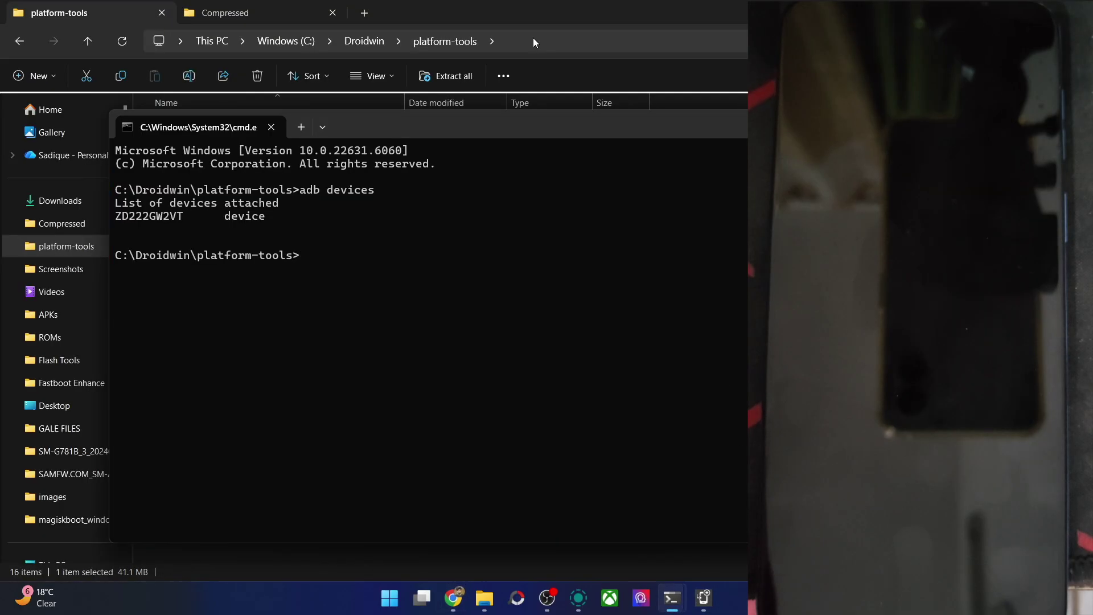
# Step: Run 'adb reboot fastboot', then 'fastboot devices' to confirm the phone is detected
pyautogui.write('adb reb')
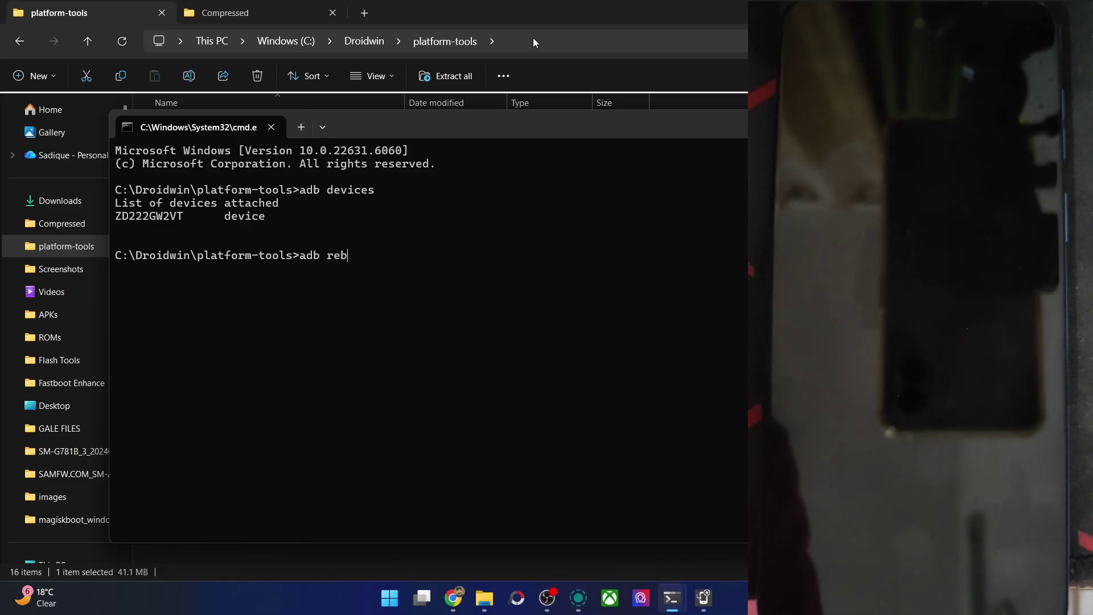
pyautogui.write('oot fastboot')
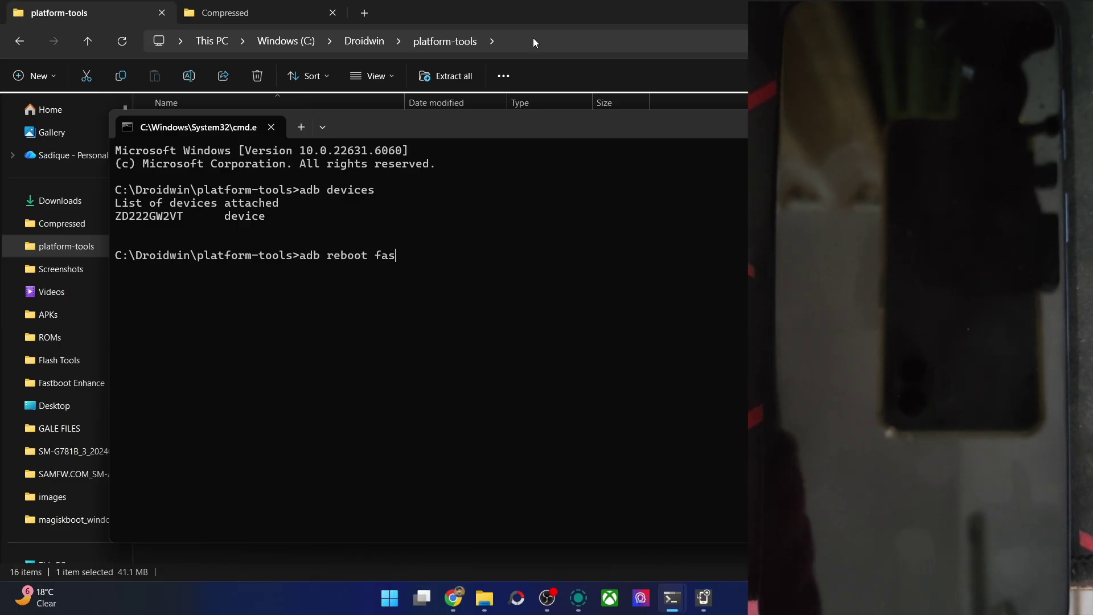
pyautogui.press('Return')
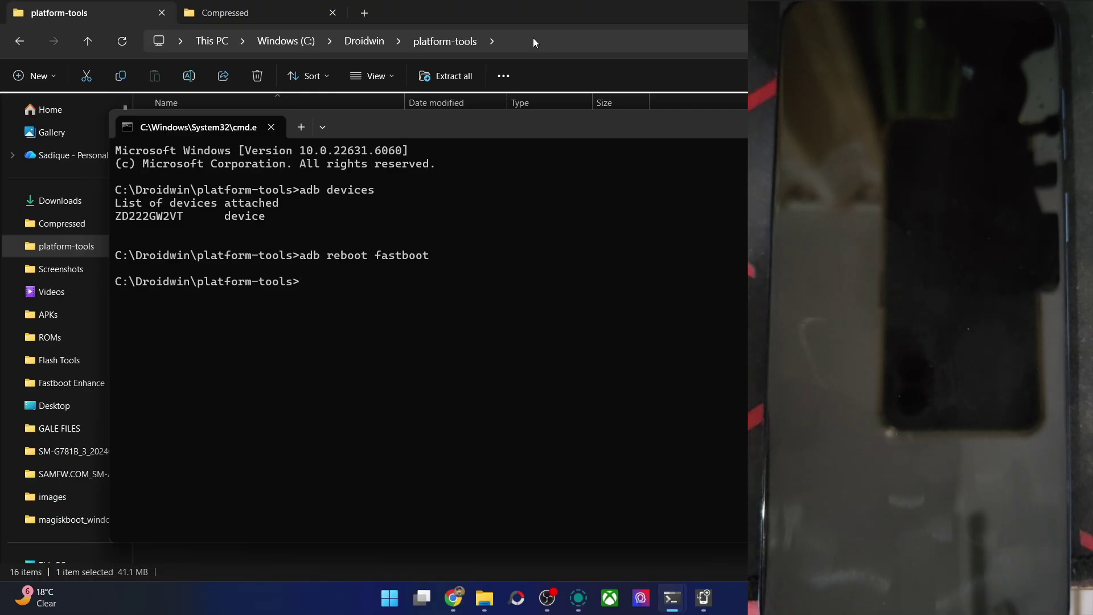
pyautogui.write('fa')
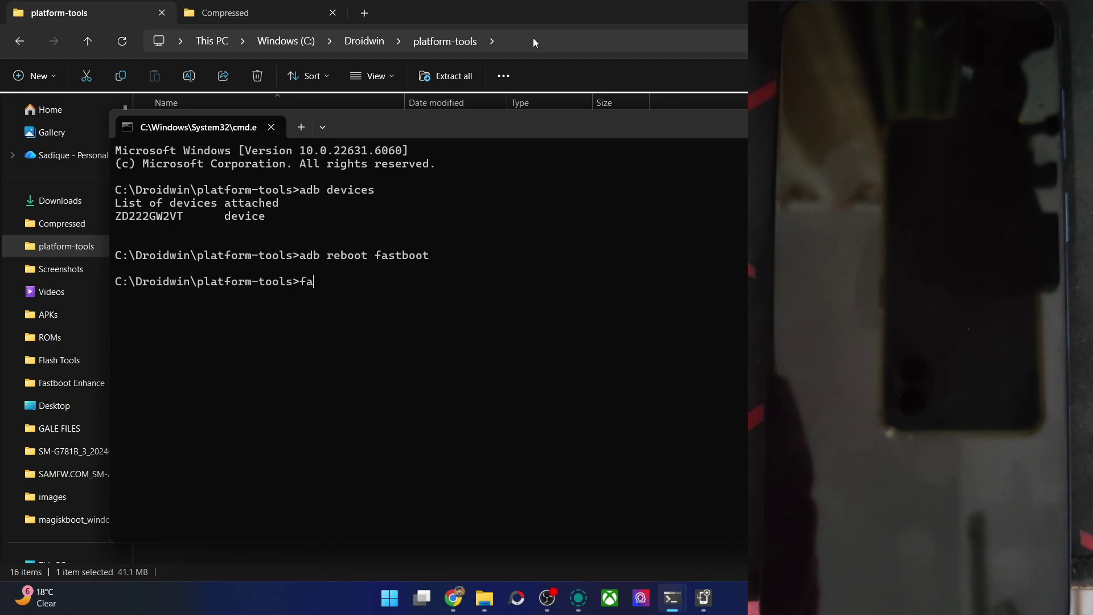
pyautogui.write('stboot de')
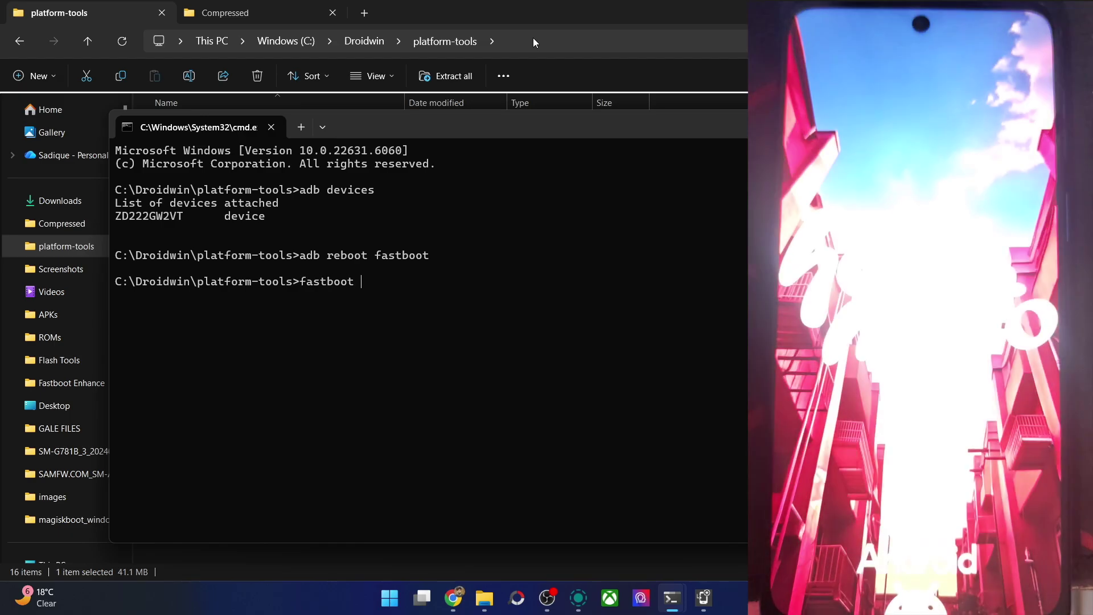
pyautogui.write('vices')
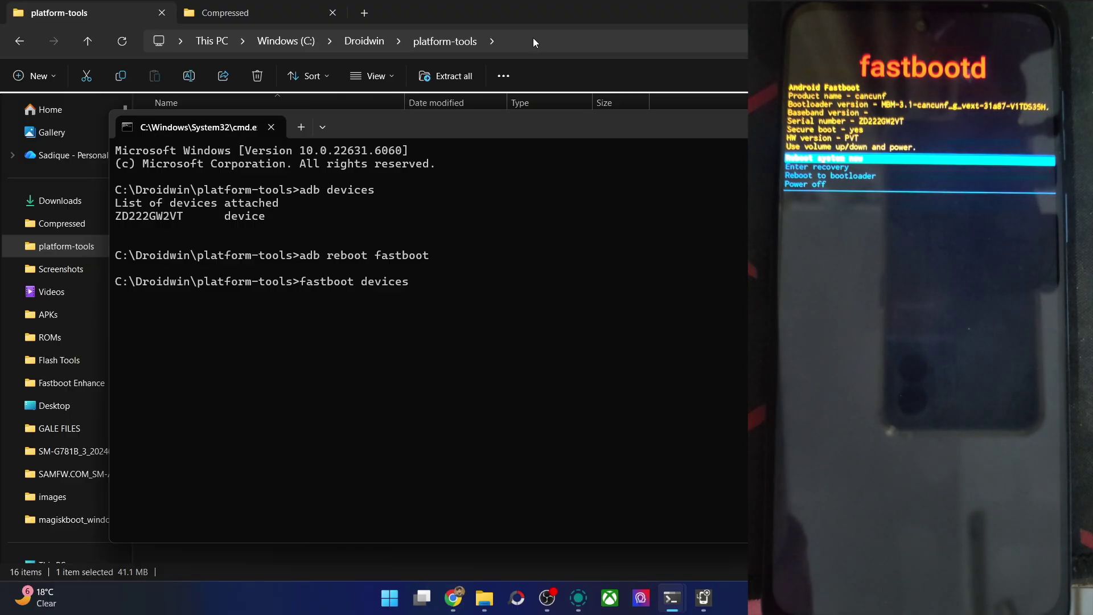
pyautogui.press('Return')
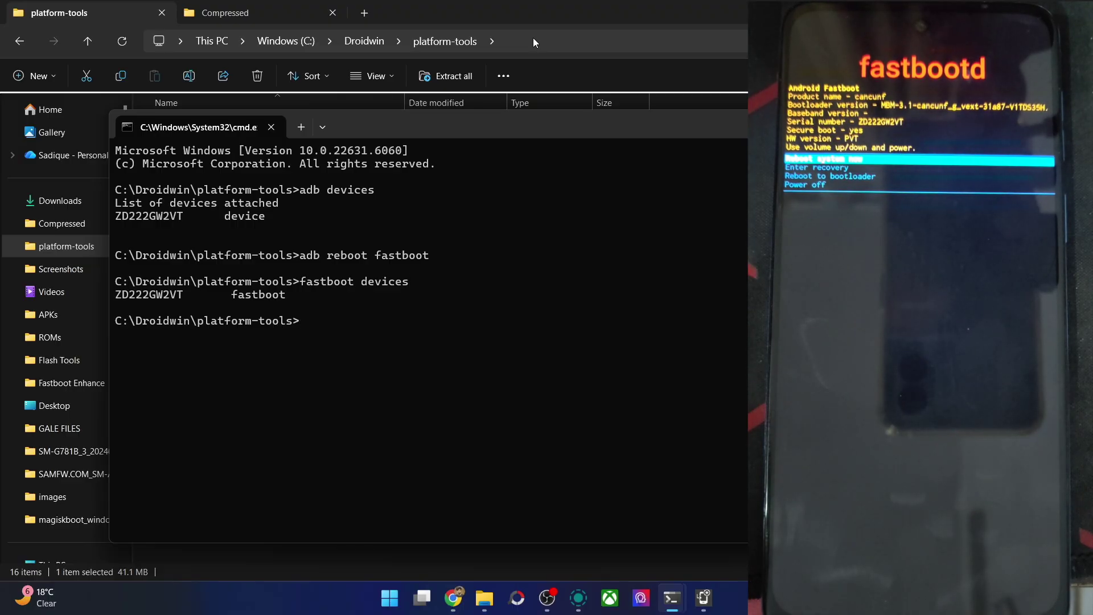
# Step: Highlight the Droidwin folder in the prompt path, then scroll further through the guide
pyautogui.doubleClick(165, 284)
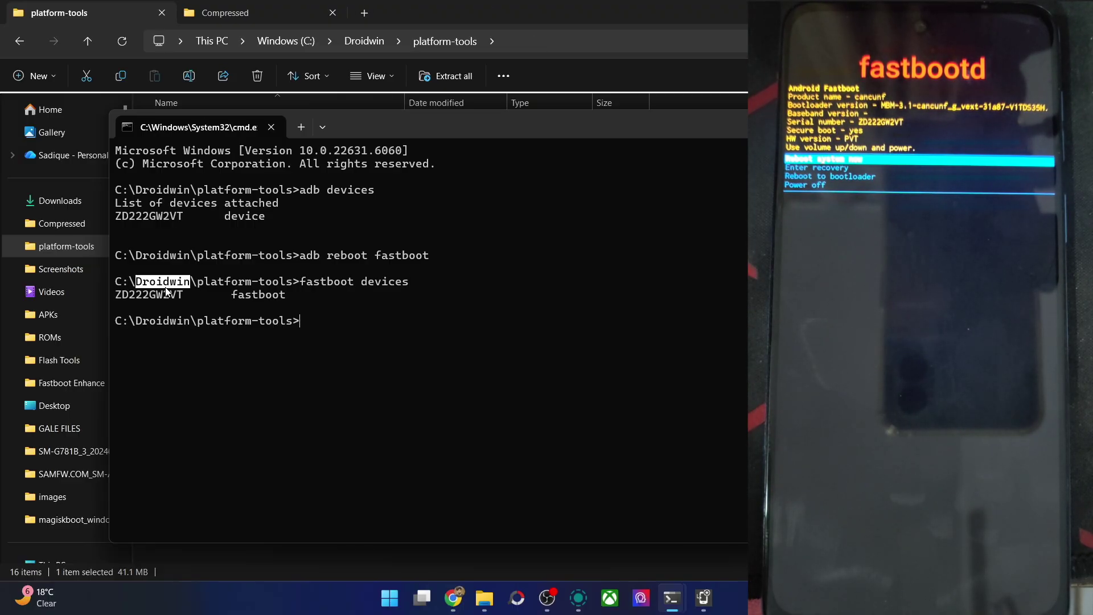
pyautogui.click(165, 299)
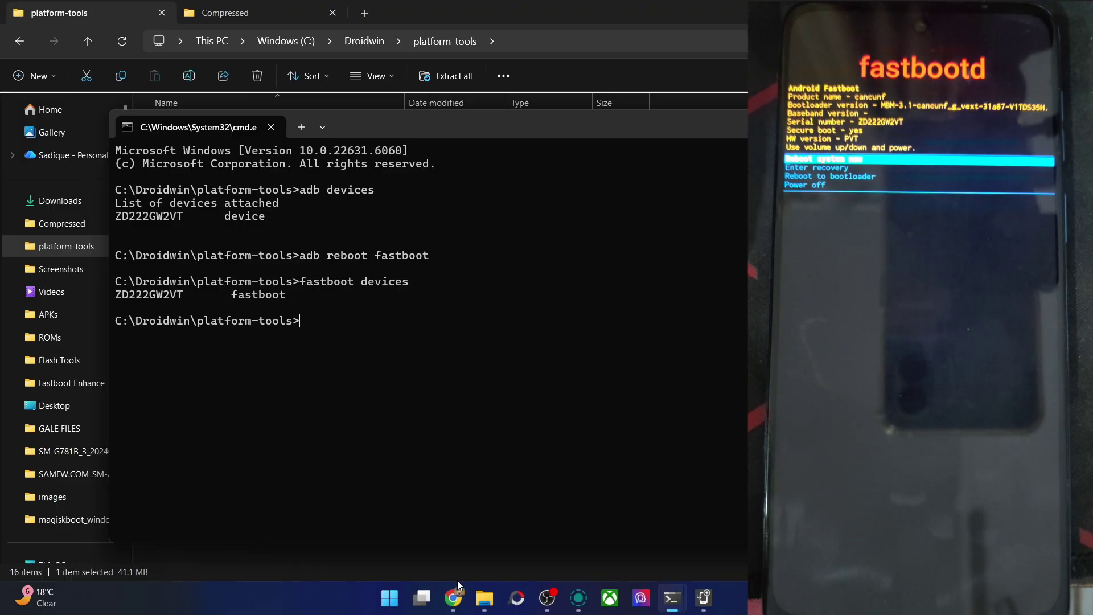
pyautogui.click(453, 598)
pyautogui.scroll(-9, 581, 308)
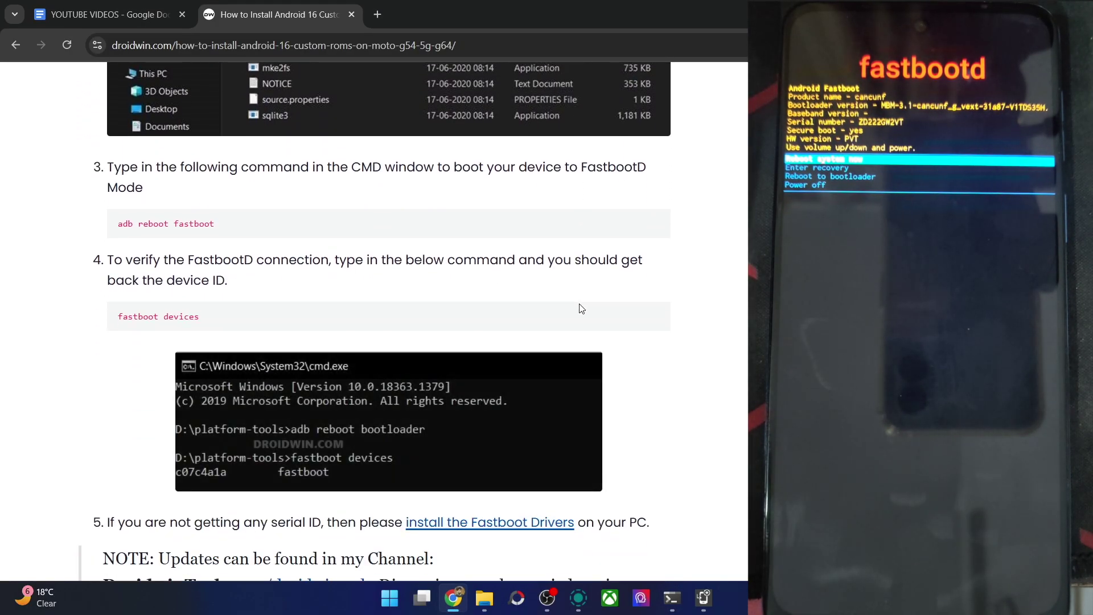
# Step: Open Device Manager, confirm Motorola ADB Interface under Android Device, and close it
pyautogui.rightClick(403, 603)
pyautogui.click(360, 287)
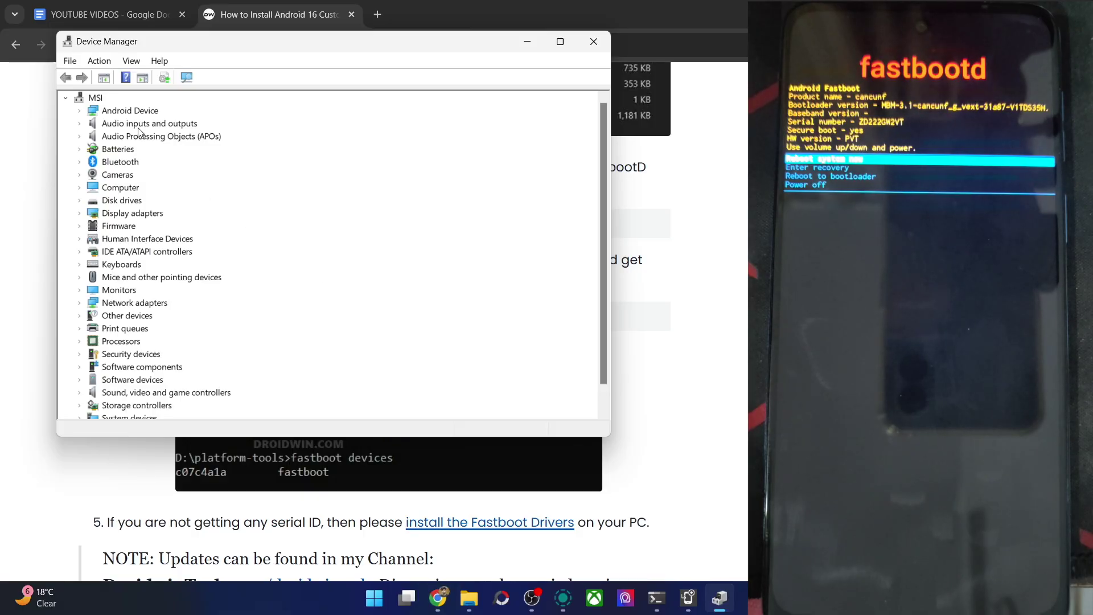
pyautogui.click(83, 111)
pyautogui.click(133, 125)
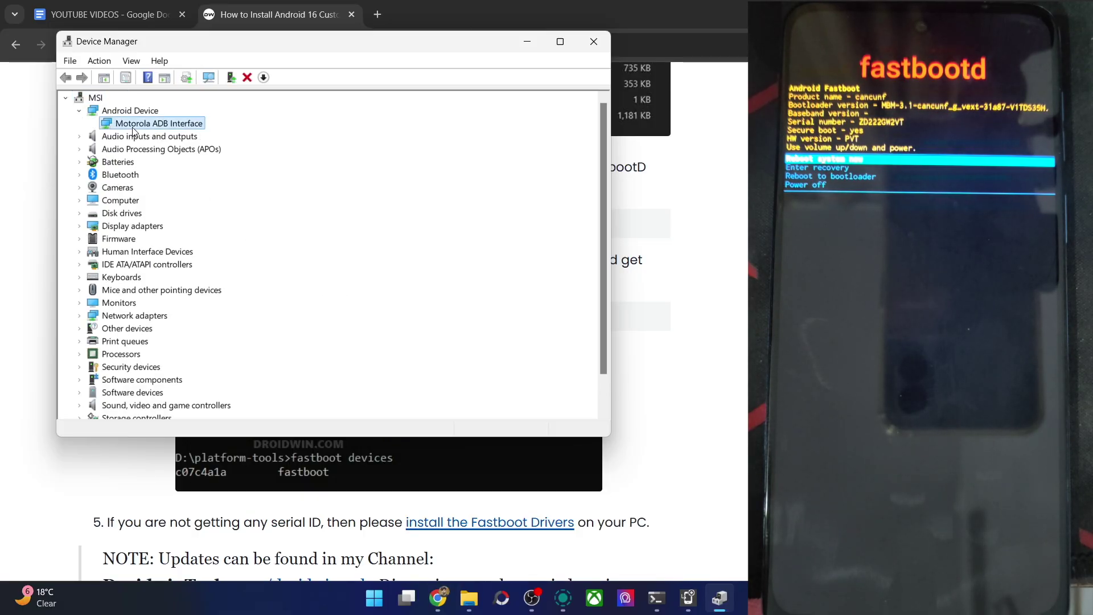
pyautogui.click(593, 41)
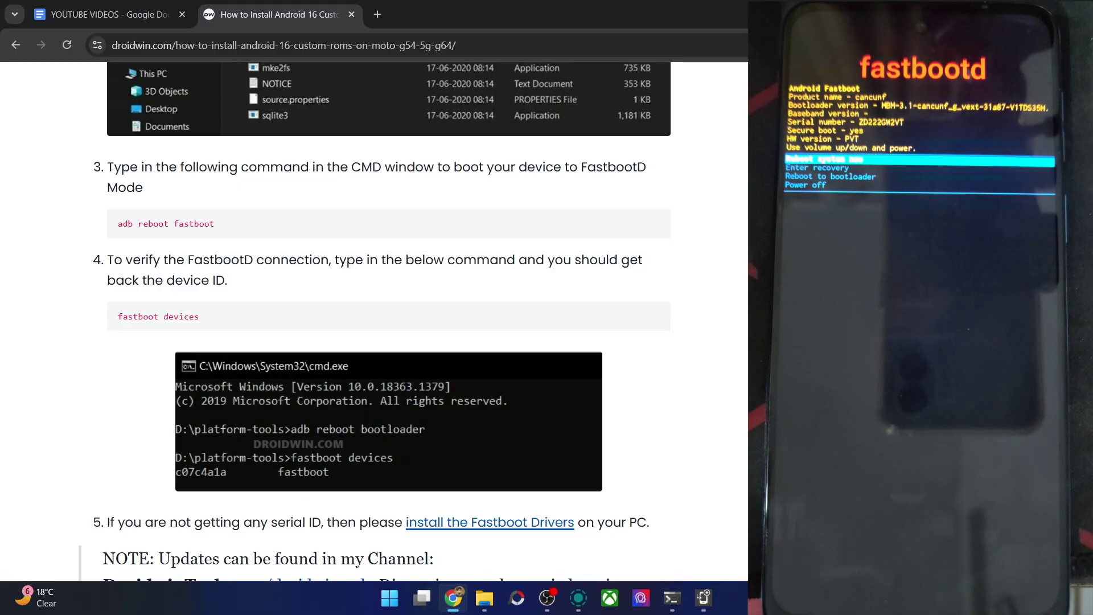
pyautogui.scroll(-7, 375, 318)
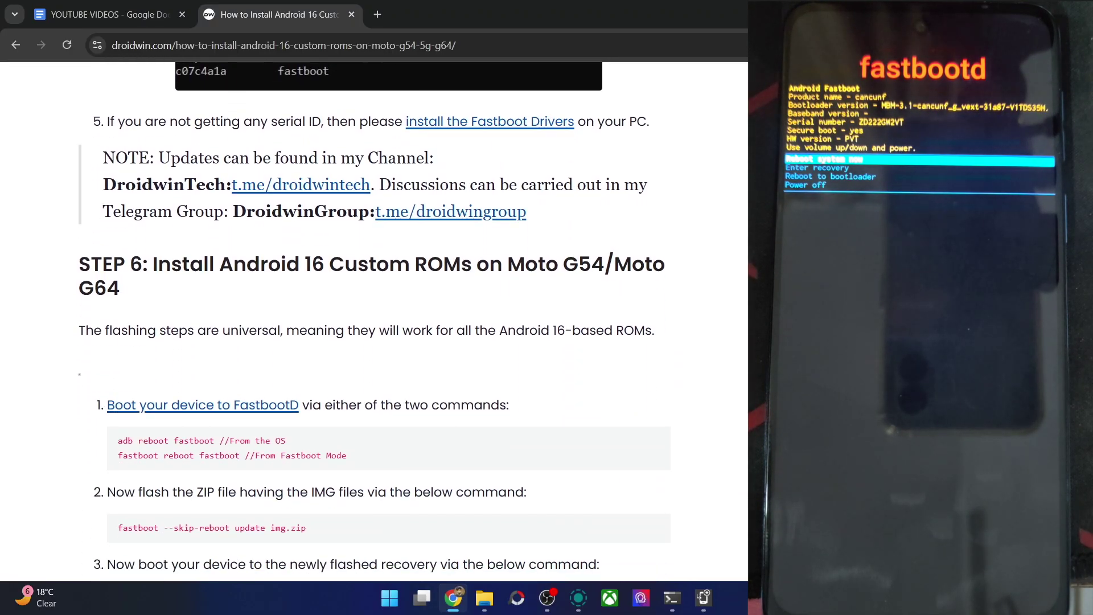
# Step: Take Step 6's 'fastboot --skip-reboot update img.zip' command from the guide and run it in Command Prompt
pyautogui.scroll(-1, 375, 319)
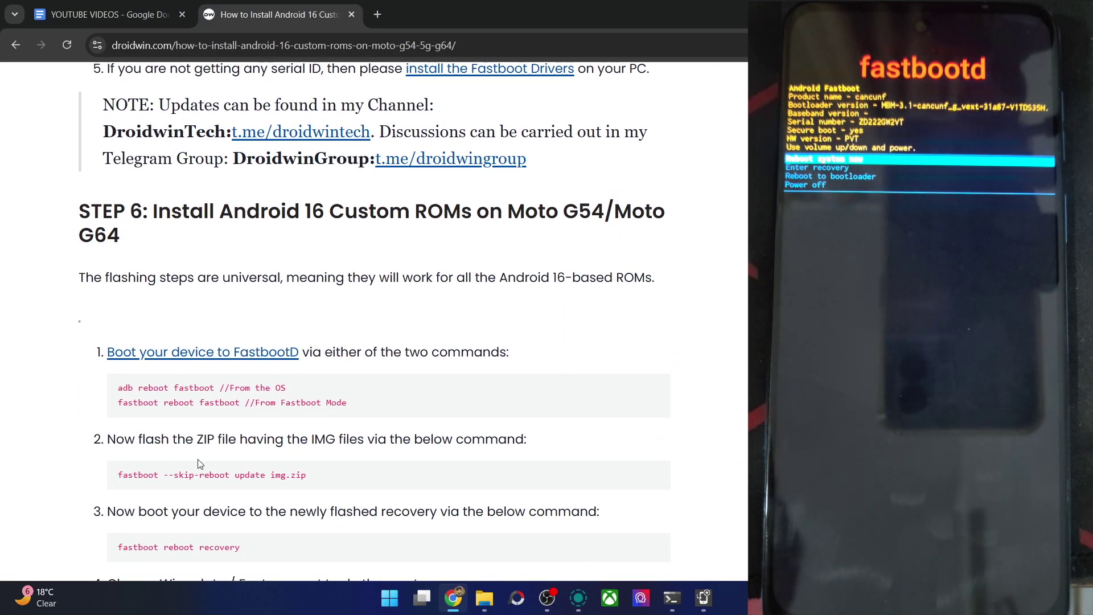
pyautogui.tripleClick(204, 473)
pyautogui.hotkey('ctrl', 'c')
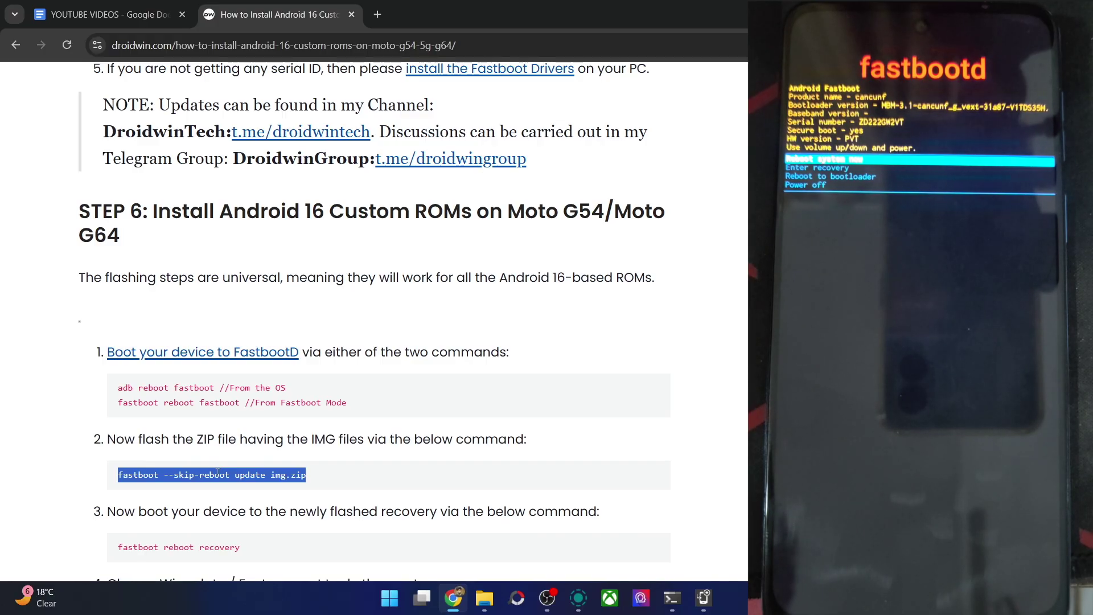
pyautogui.moveTo(669, 600)
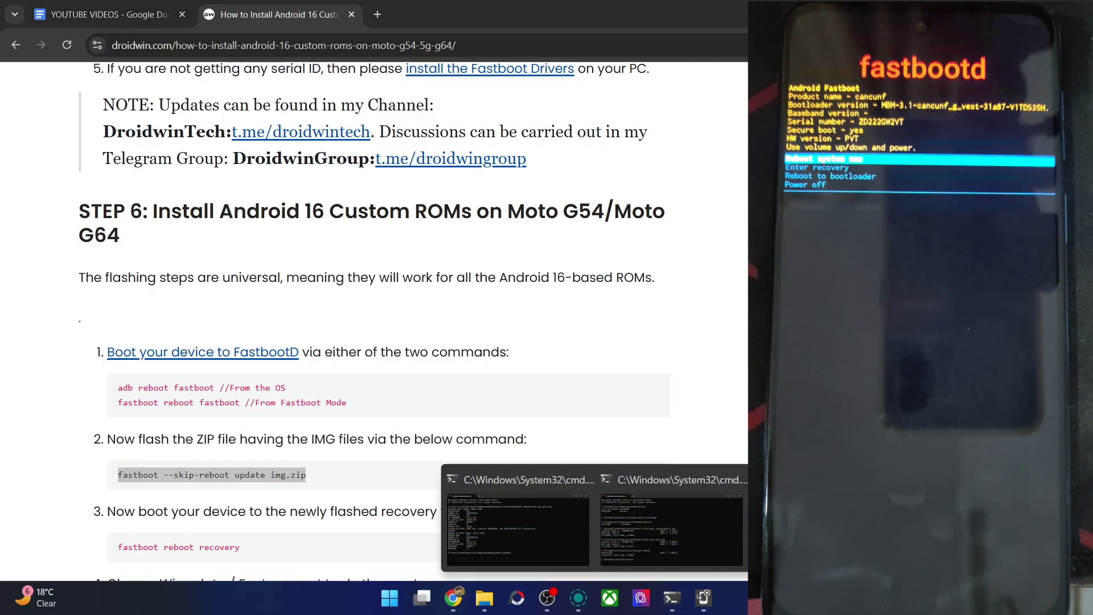
pyautogui.click(512, 524)
pyautogui.hotkey('ctrl', 'v')
pyautogui.press('Return')
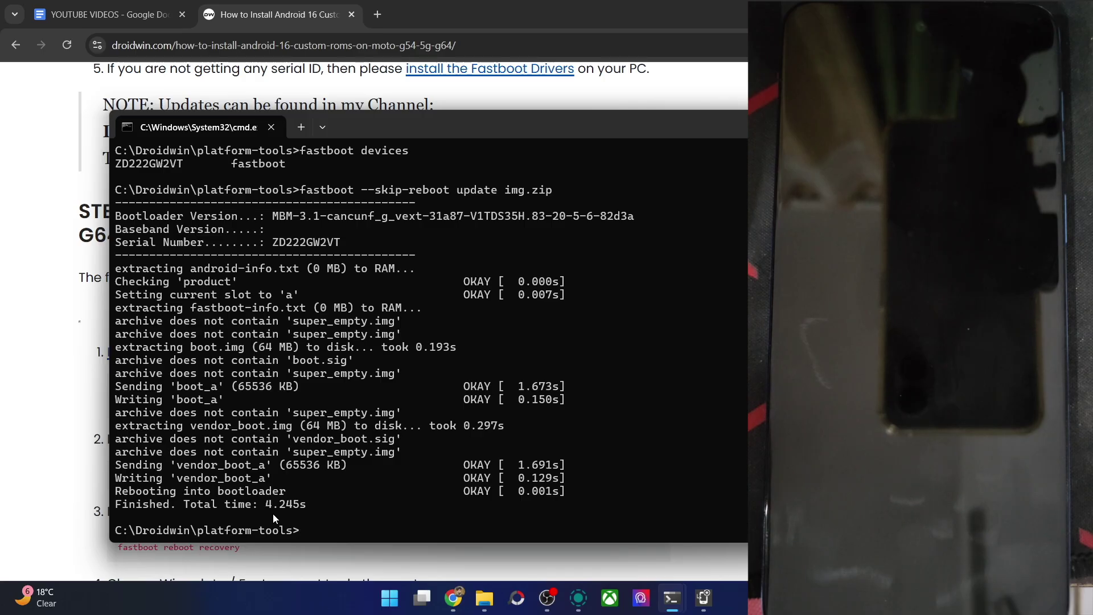
# Step: Mark the 'Rebooting into bootloader' output line, then run 'fastboot reboot recovery'
pyautogui.moveTo(287, 494); pyautogui.dragTo(117, 495)
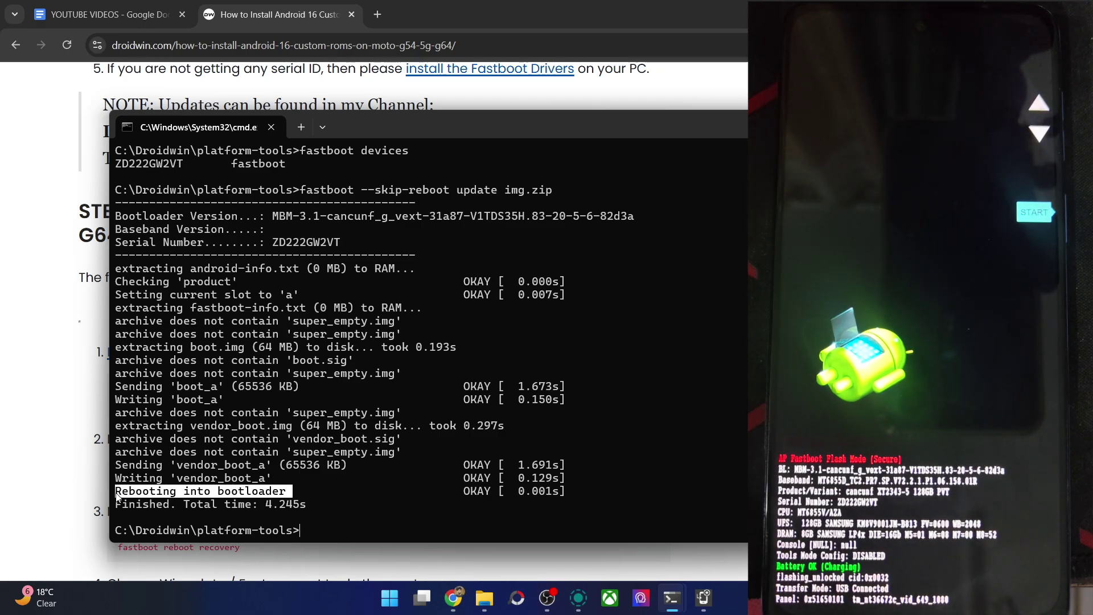
pyautogui.click(309, 524)
pyautogui.write('fastboot')
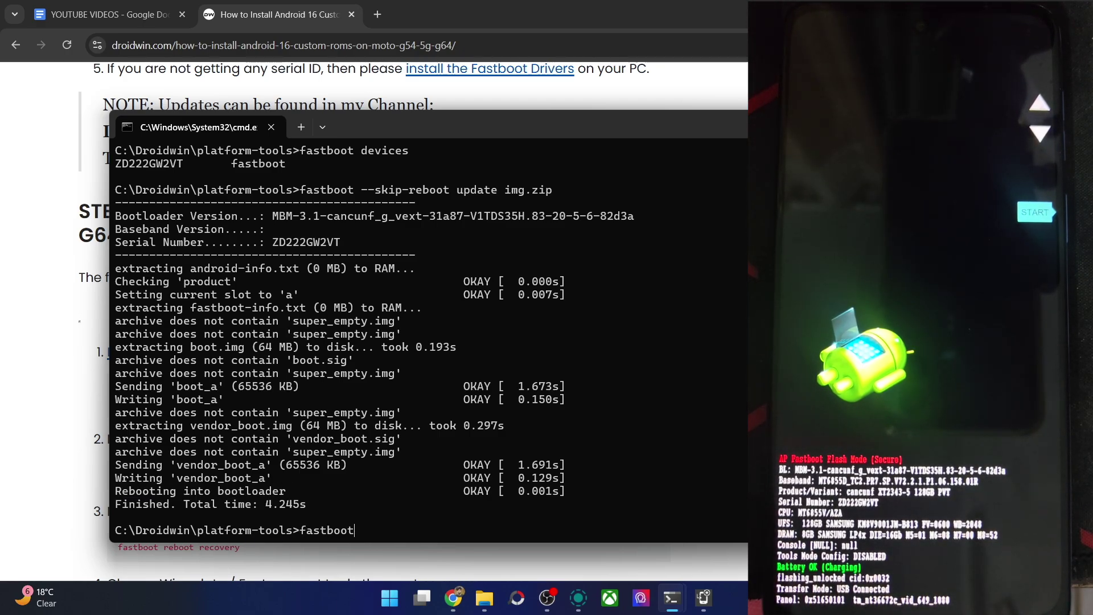
pyautogui.write(' rev')
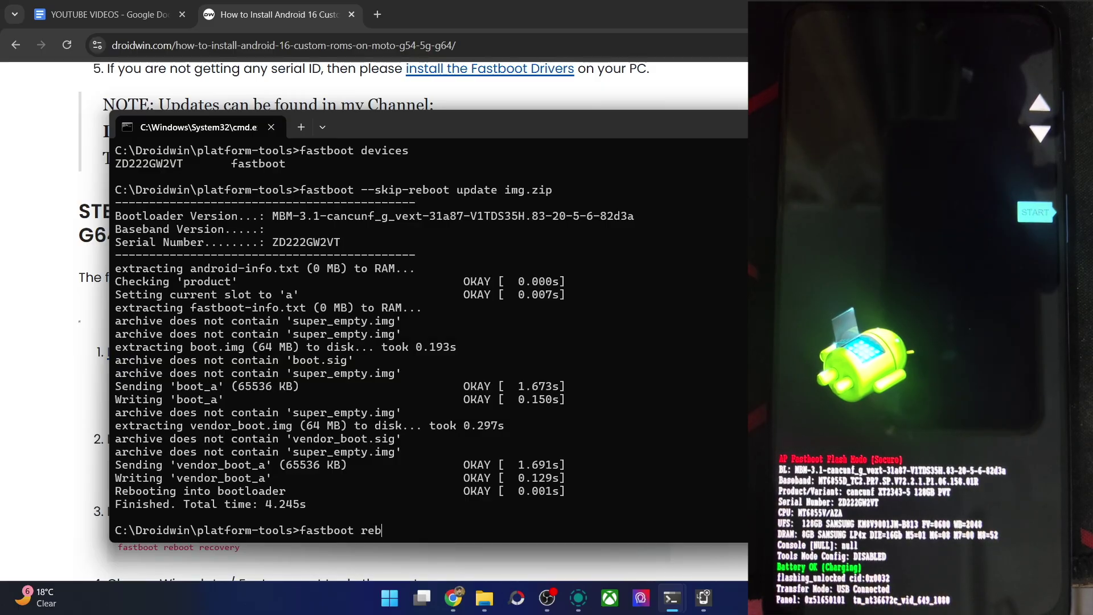
pyautogui.write('oot reco')
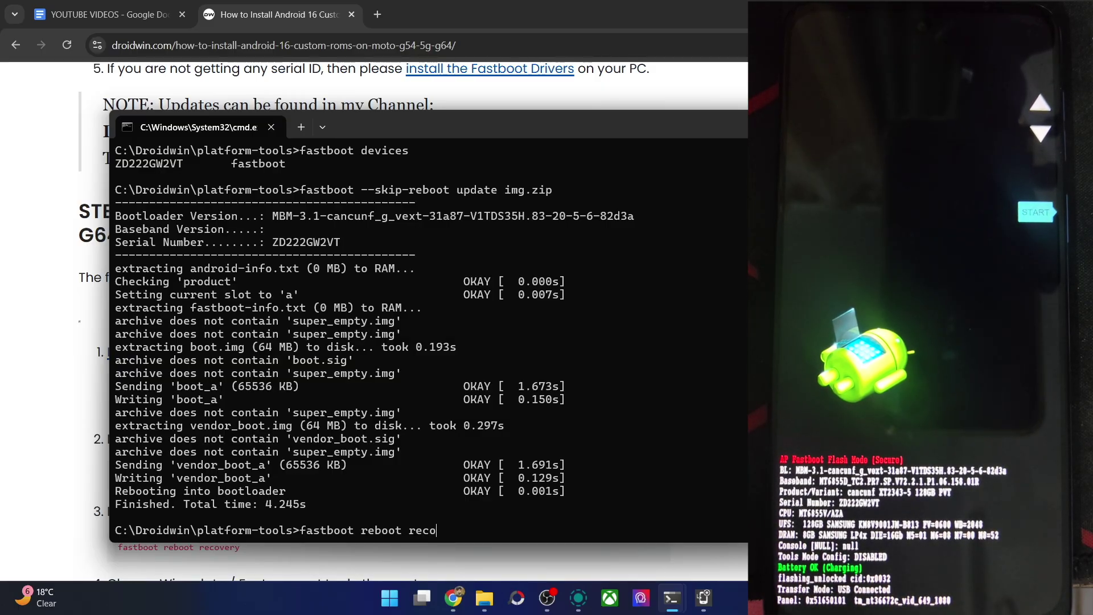
pyautogui.write('very')
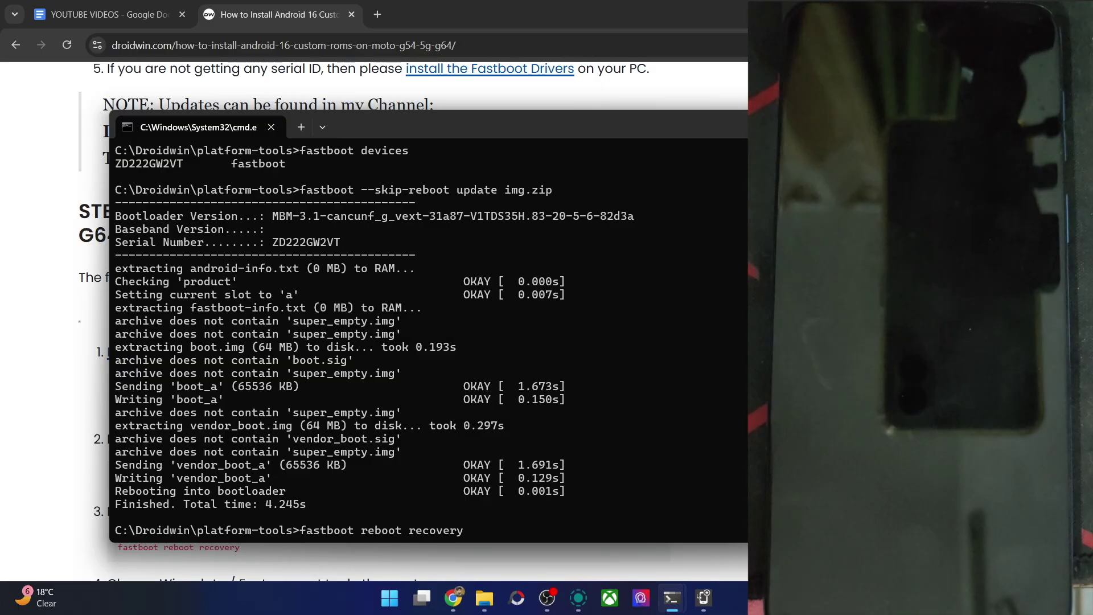
pyautogui.press('Return')
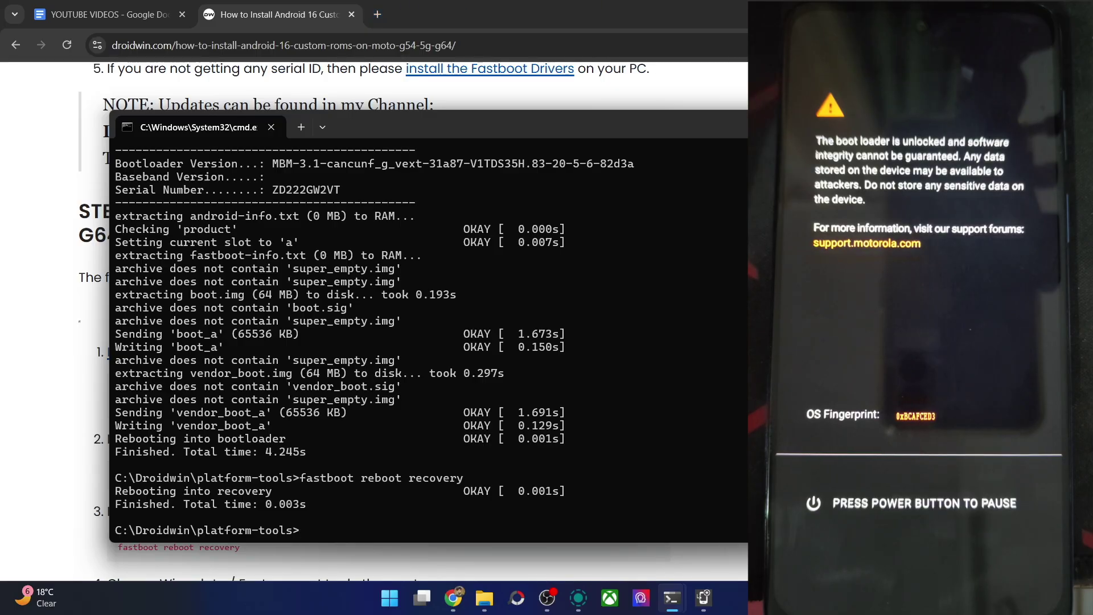
# Step: Back in the Chrome tutorial, deselect the copied command and scroll down to steps 4–5 (wipe data, ADB sideload)
pyautogui.click(580, 5)
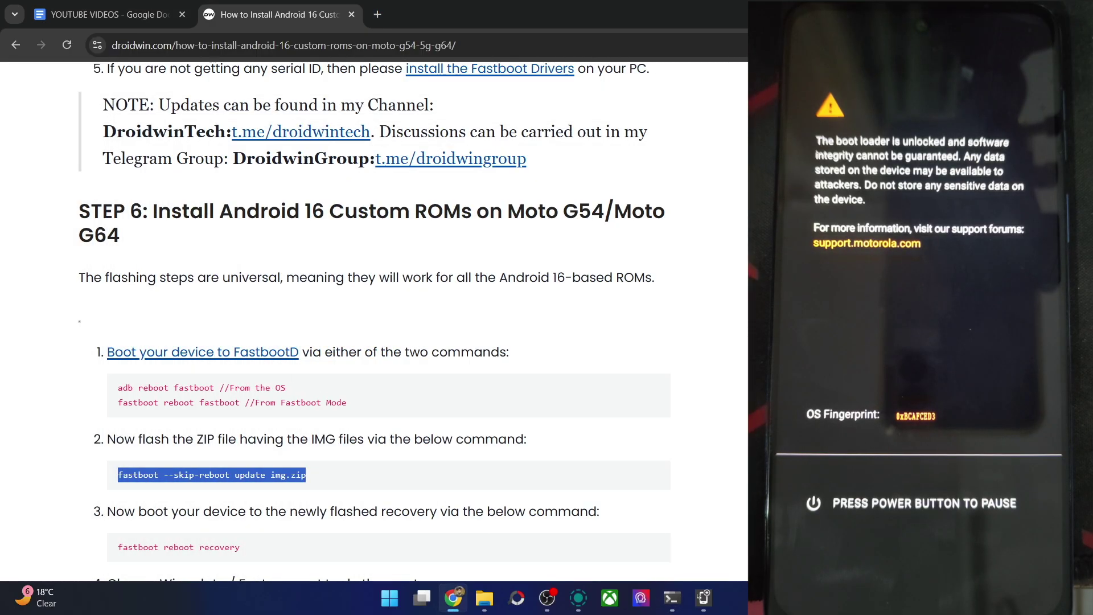
pyautogui.click(351, 464)
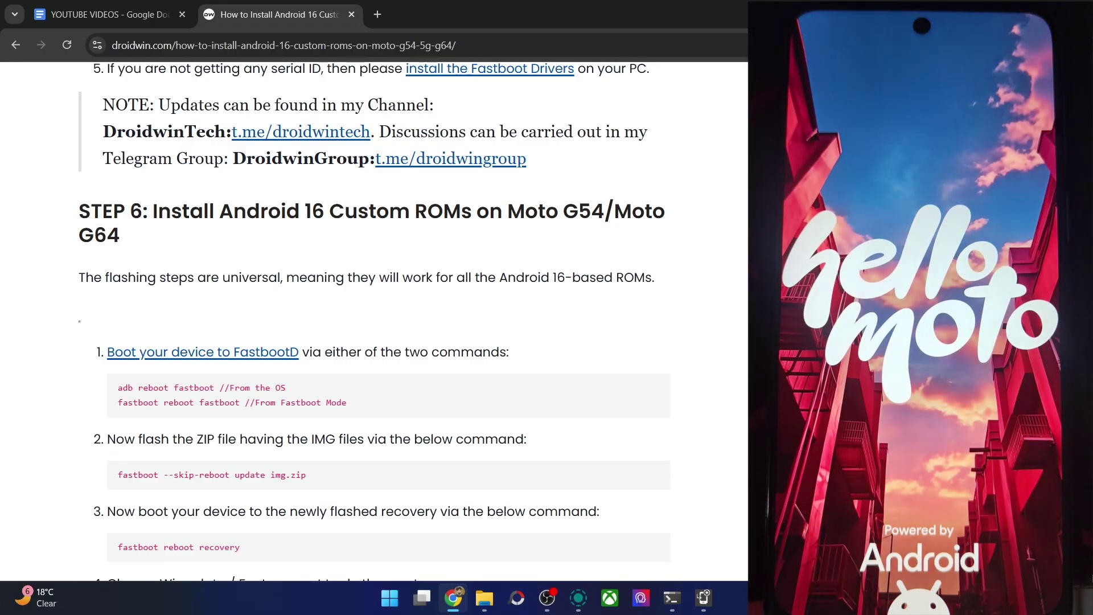
pyautogui.scroll(-1, 374, 321)
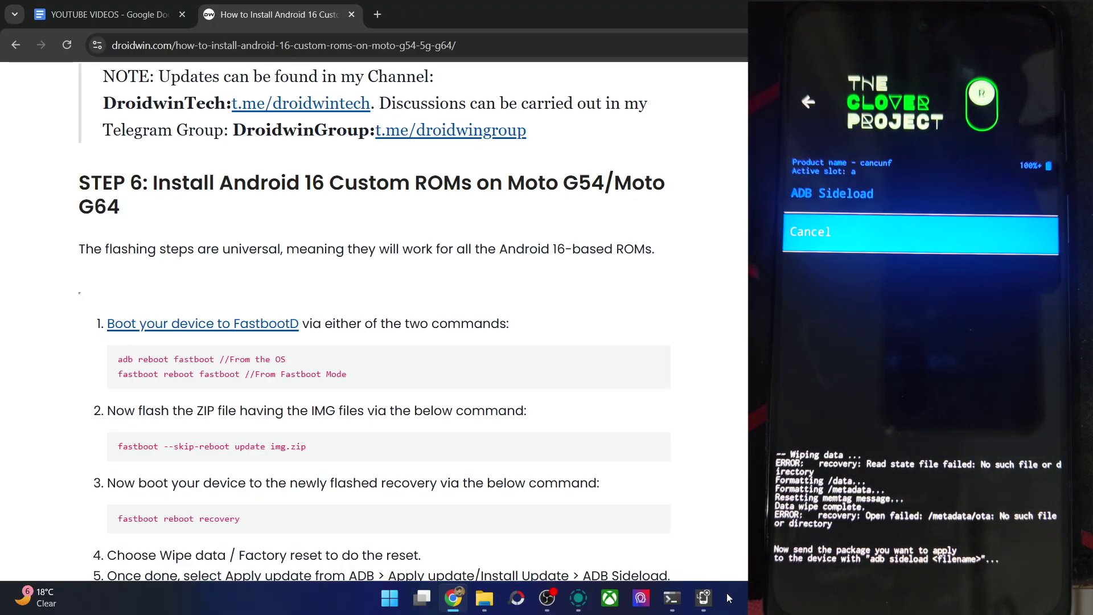
# Step: In the other cmd window, rerun 'adb devices' to confirm the phone shows as sideload
pyautogui.moveTo(671, 598)
pyautogui.moveTo(684, 529)
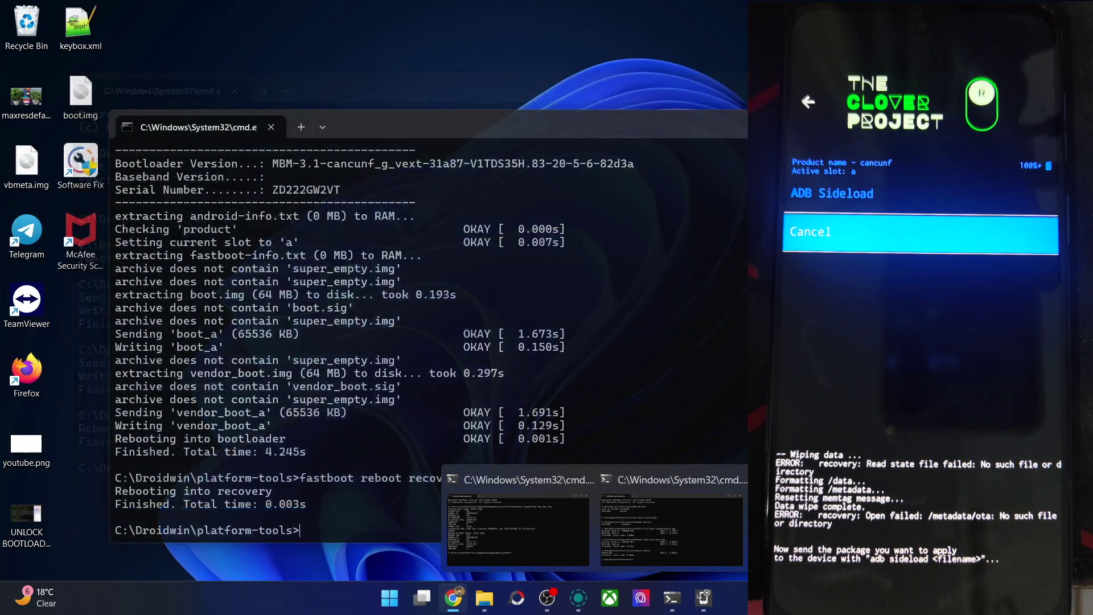
pyautogui.click(518, 530)
pyautogui.press('Up')
pyautogui.press('Up')
pyautogui.press('Up')
pyautogui.press('Up')
pyautogui.press('Up')
pyautogui.press('Return')
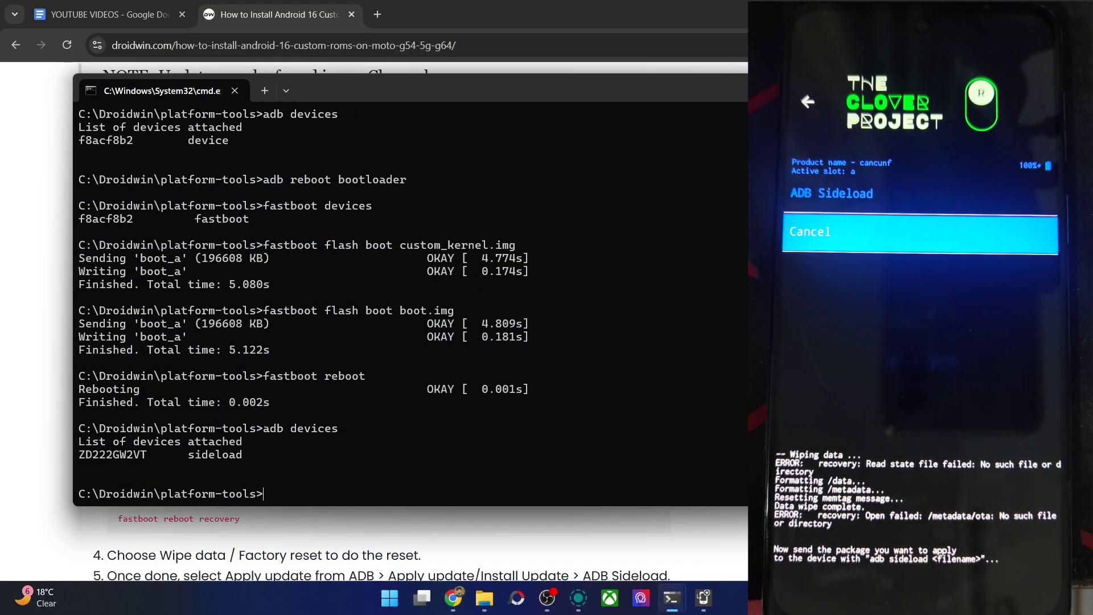
pyautogui.doubleClick(215, 454)
pyautogui.click(287, 485)
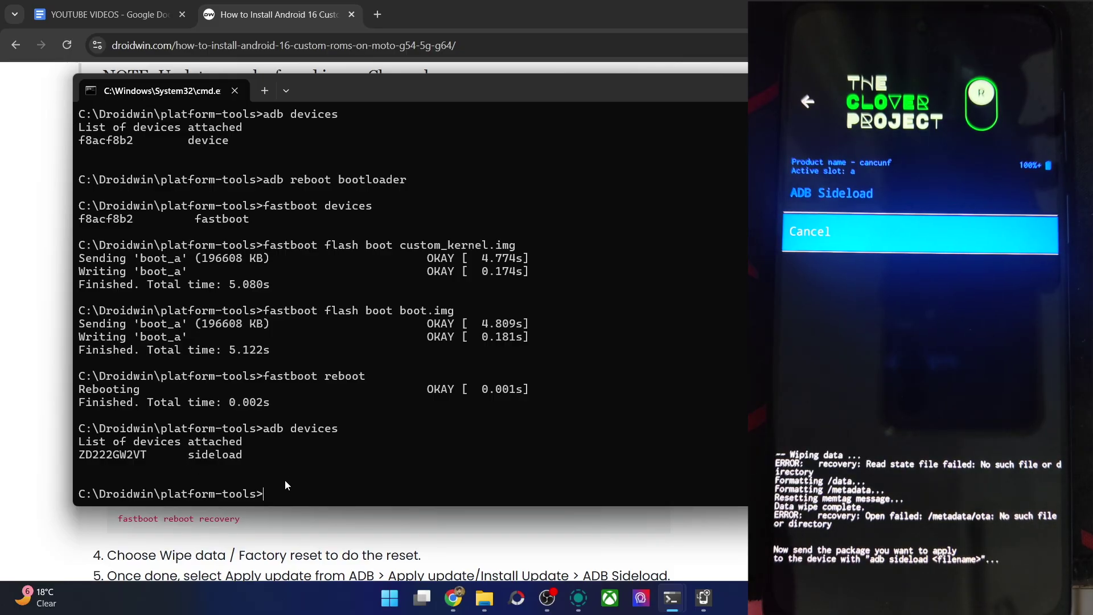
# Step: Run 'adb sideload rom.zip' to push the ROM package to the phone
pyautogui.write('adb ')
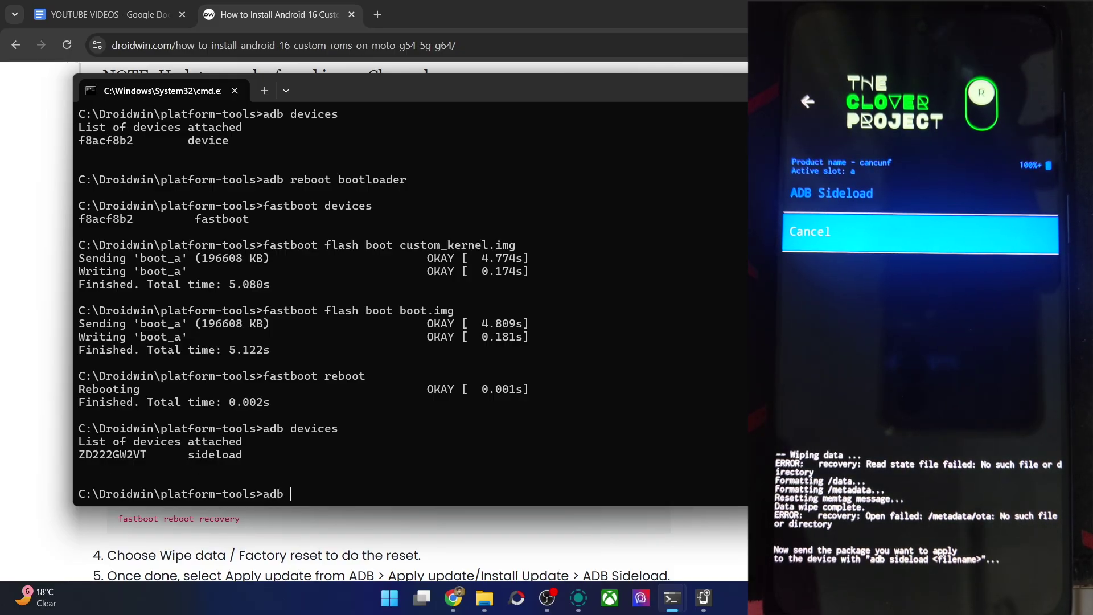
pyautogui.write('sidelo')
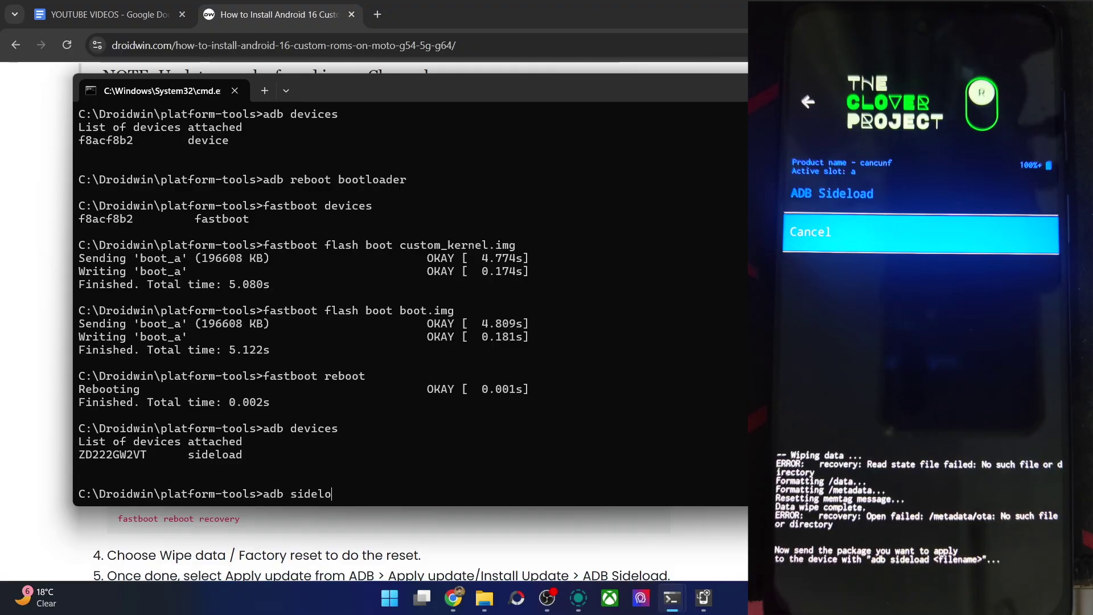
pyautogui.write('ad romx')
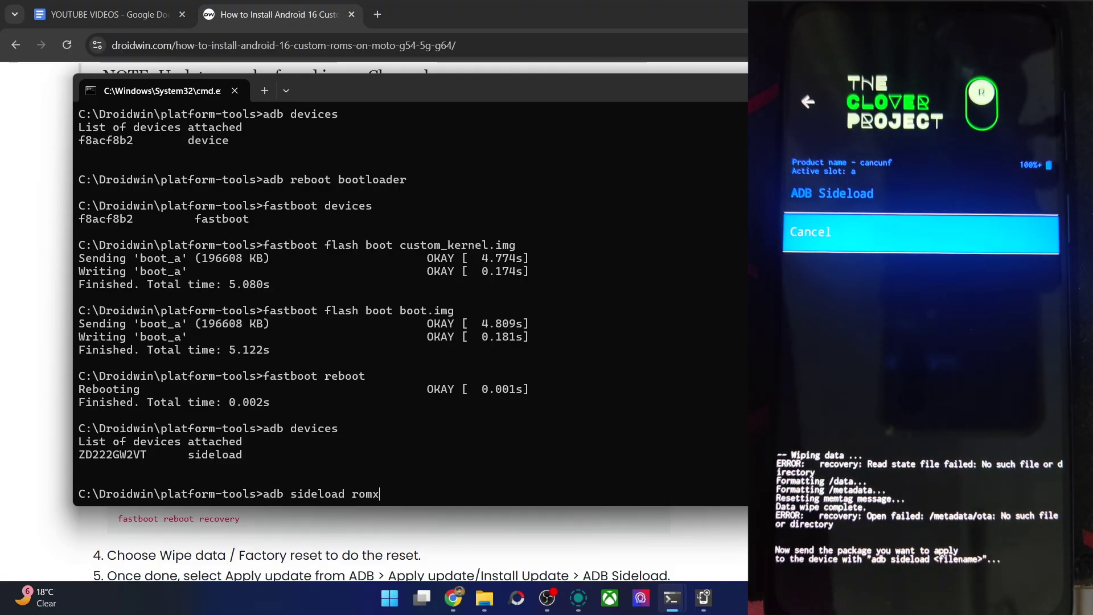
pyautogui.press('BackSpace')
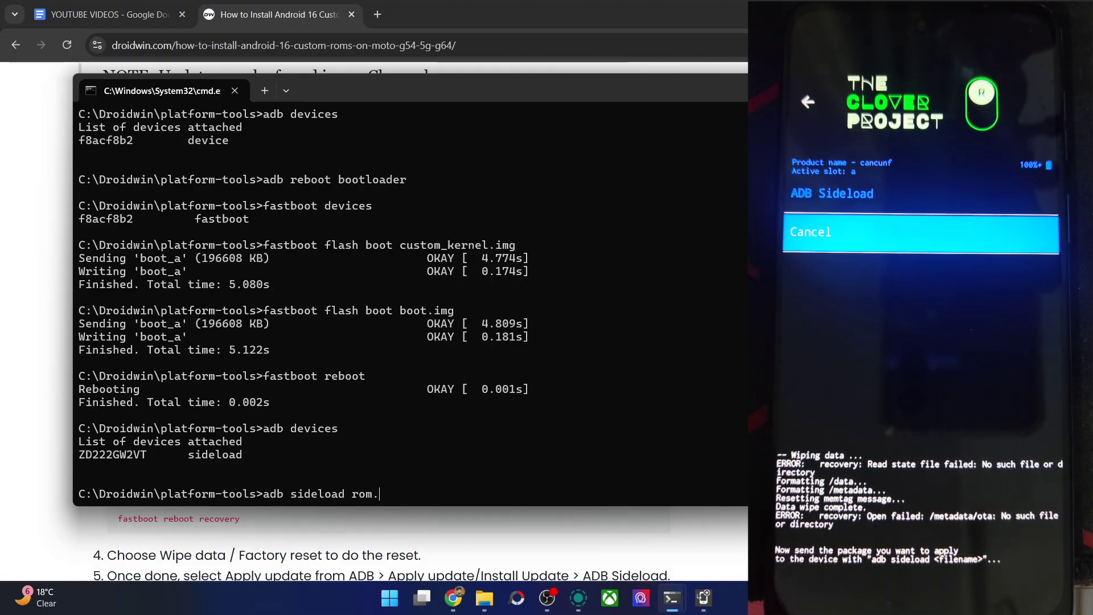
pyautogui.write('.zip')
pyautogui.press('Return')
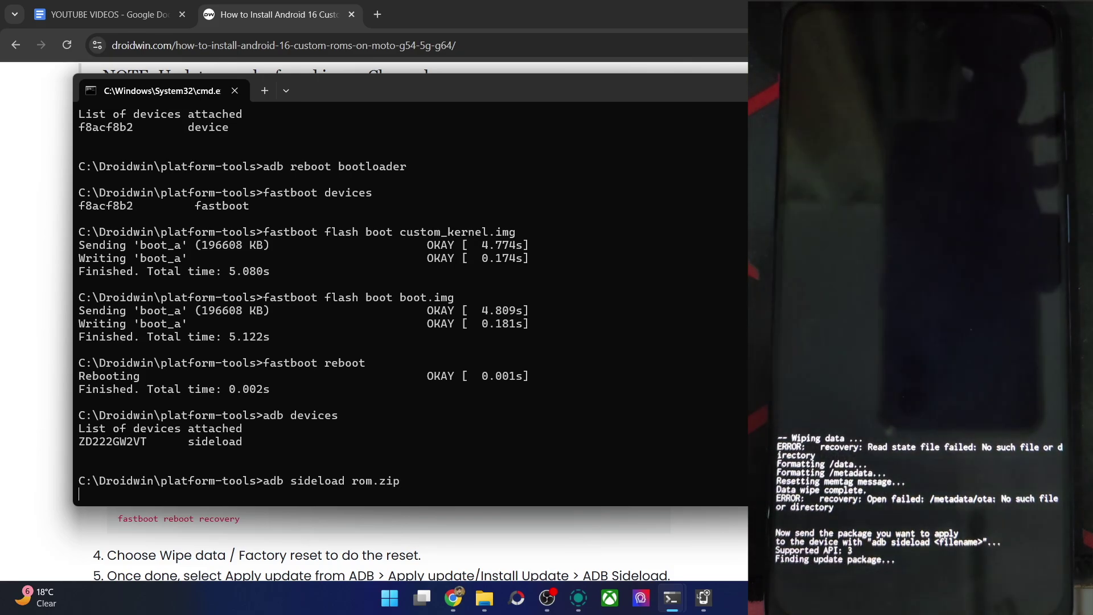